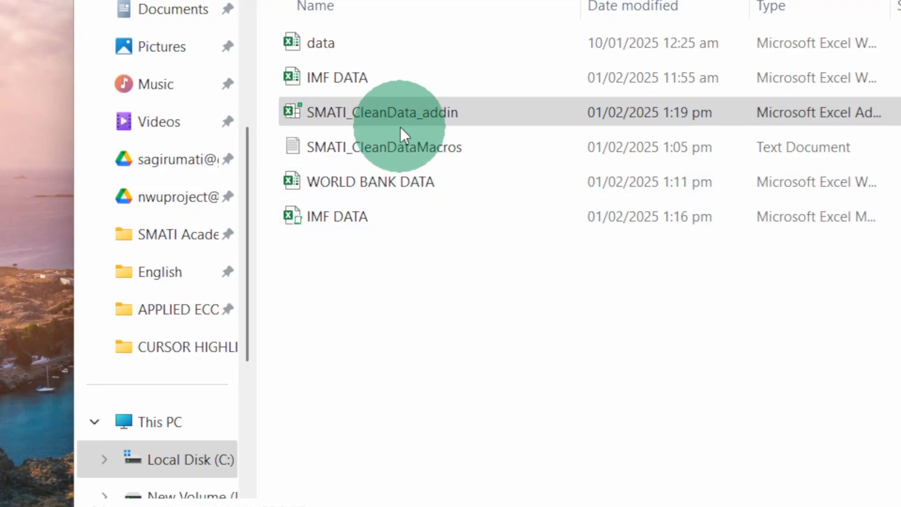
Step: Switch to Microsoft Edge and download the SMATI_CleanData_addin file from its repository page
left_click(417, 109)
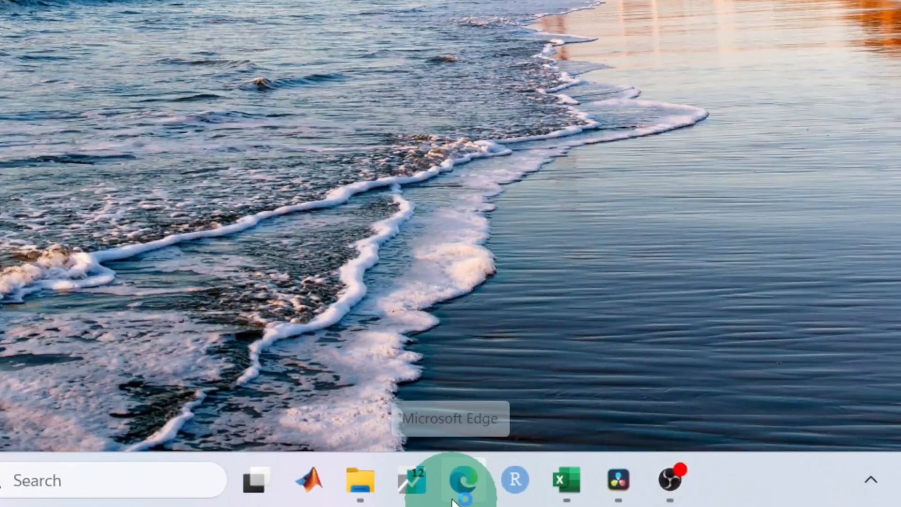
left_click(460, 479)
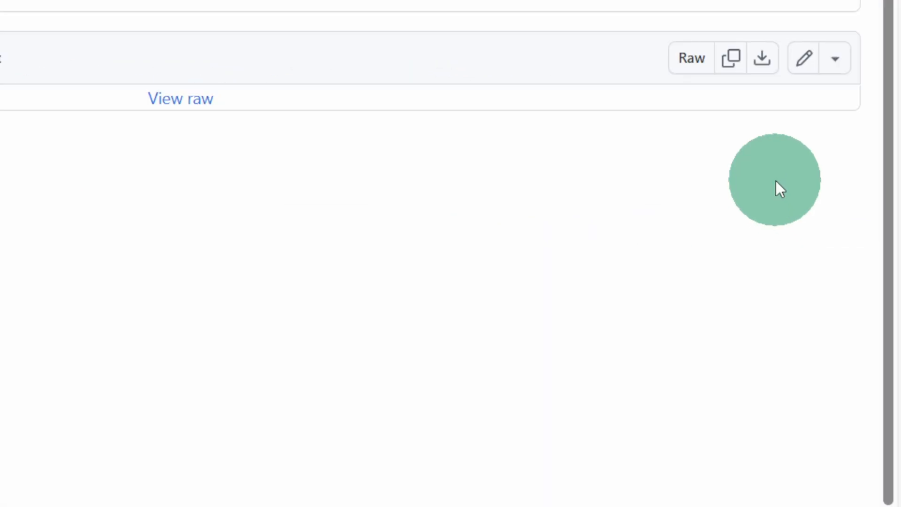
left_click(761, 64)
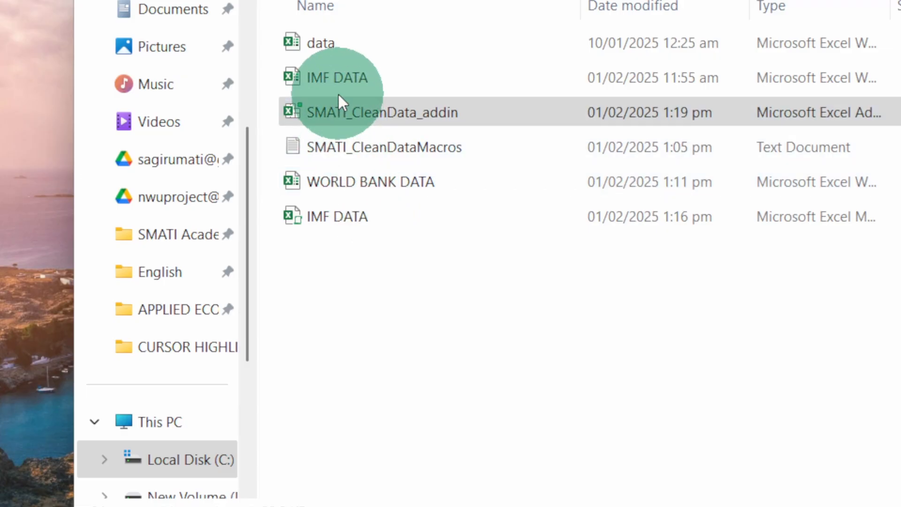
Step: Open the WORLD BANK DATA workbook in Excel and delete its Togo worksheet
double_click(384, 185)
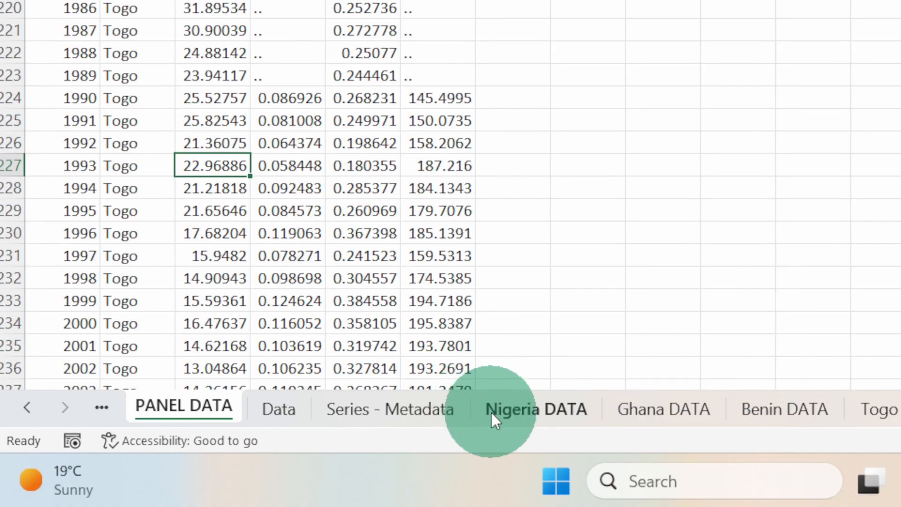
right_click(878, 408)
left_click(513, 90)
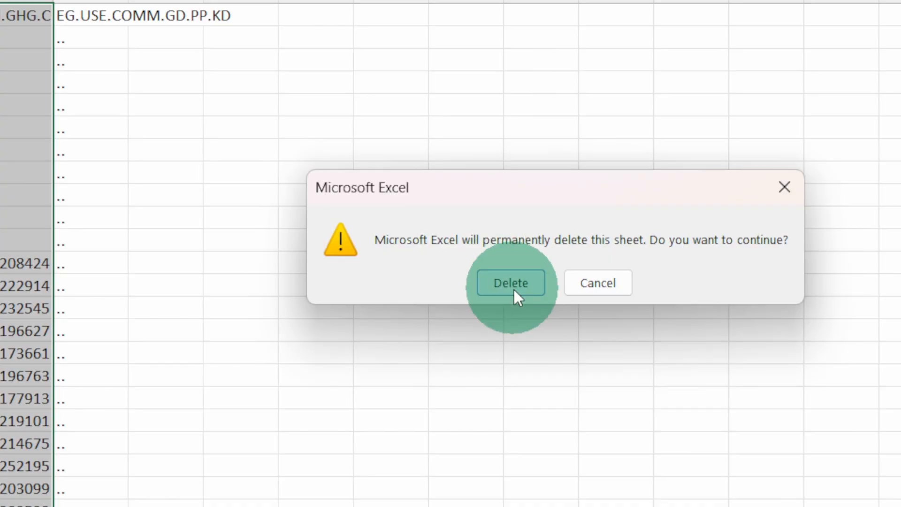
left_click(513, 289)
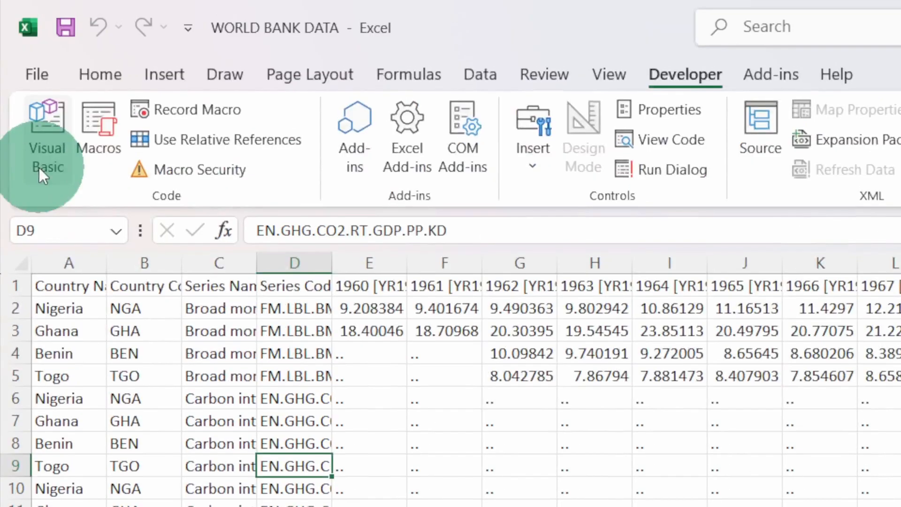
Step: Open the manager for Excel Add-ins through the Excel options
left_click(36, 73)
left_click(89, 400)
left_click(451, 237)
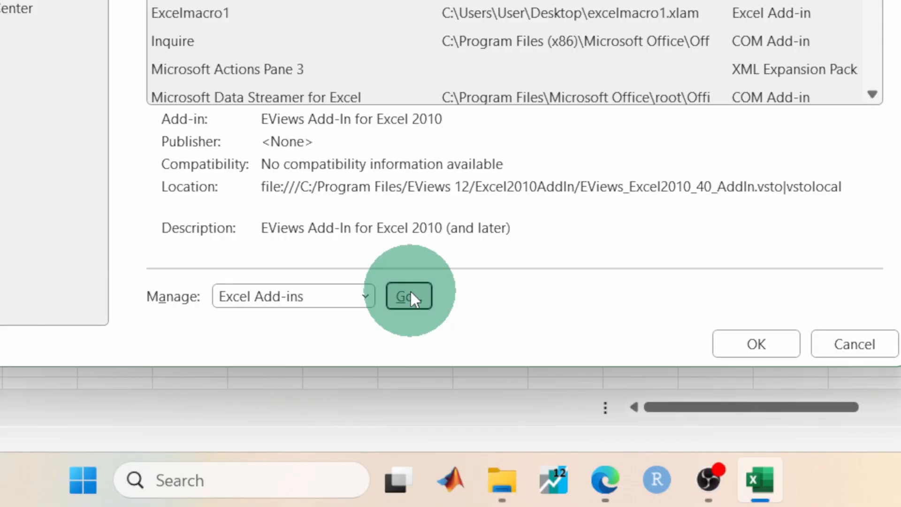
left_click(410, 295)
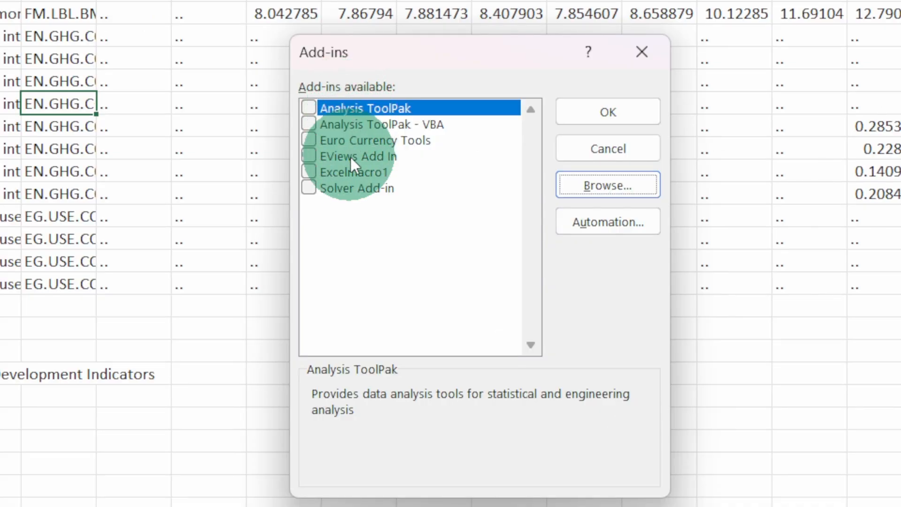
Step: Load SMATI_CleanData_addin from the APPLIED ECONOMETRICS folder and apply it as an enabled add-in
left_click(592, 179)
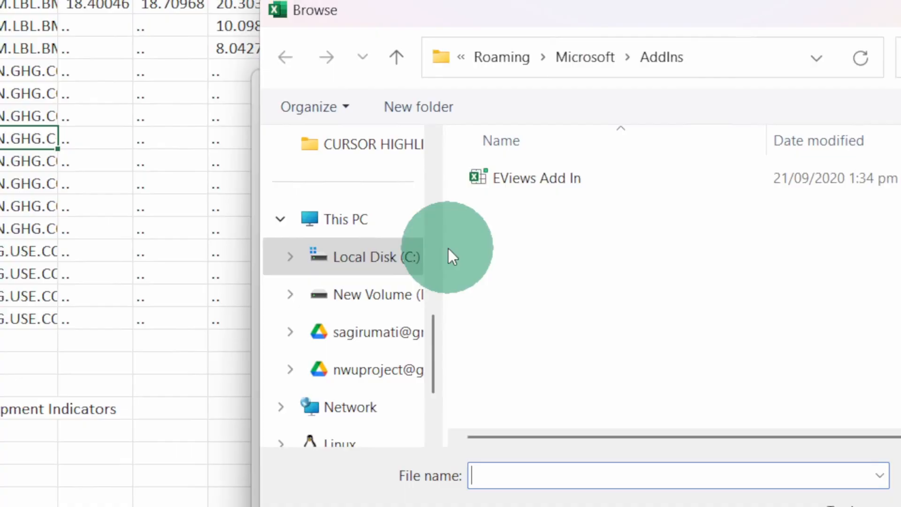
left_click(441, 221)
left_click(396, 327)
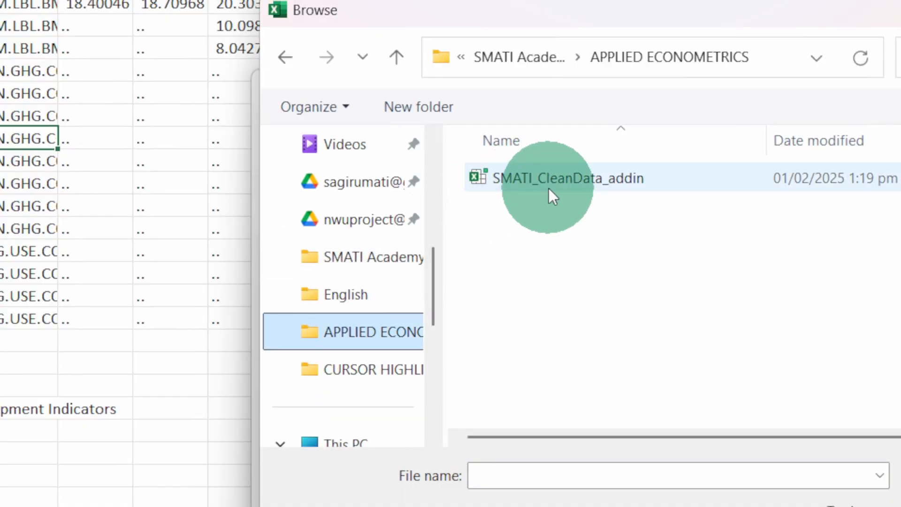
left_click(528, 180)
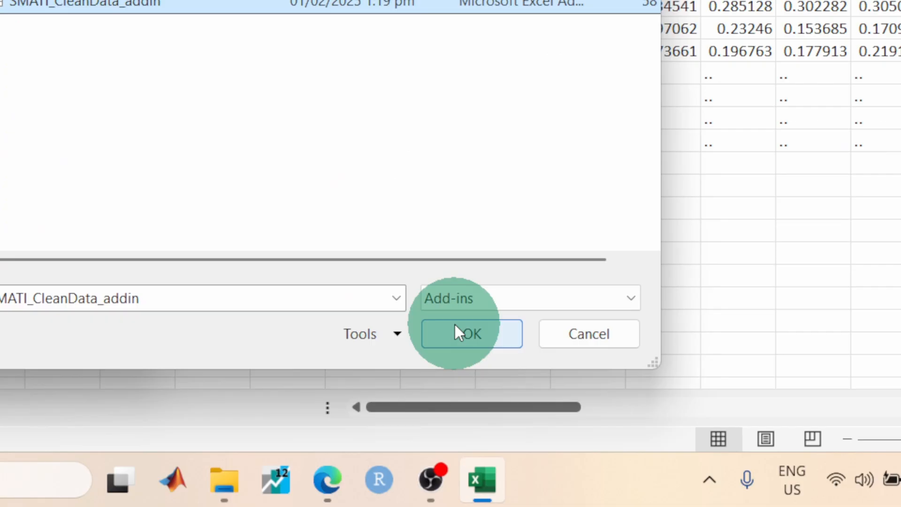
left_click(454, 325)
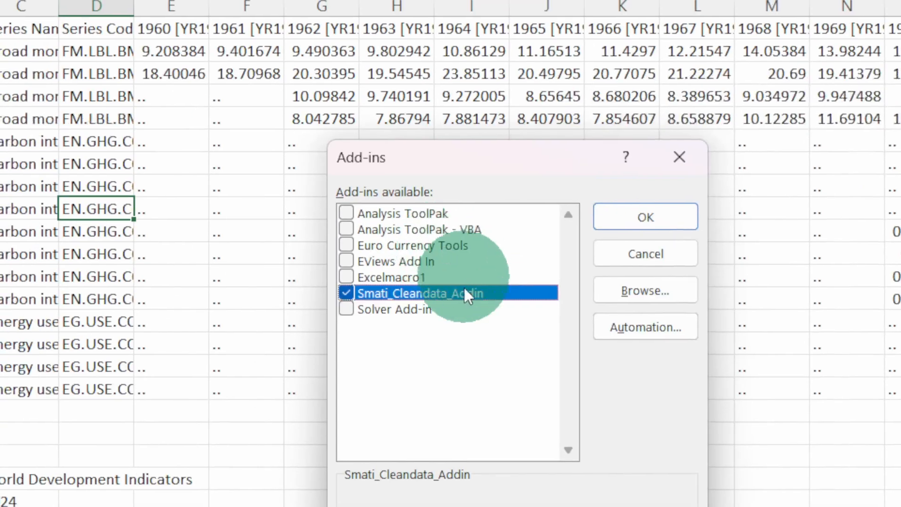
left_click(429, 247)
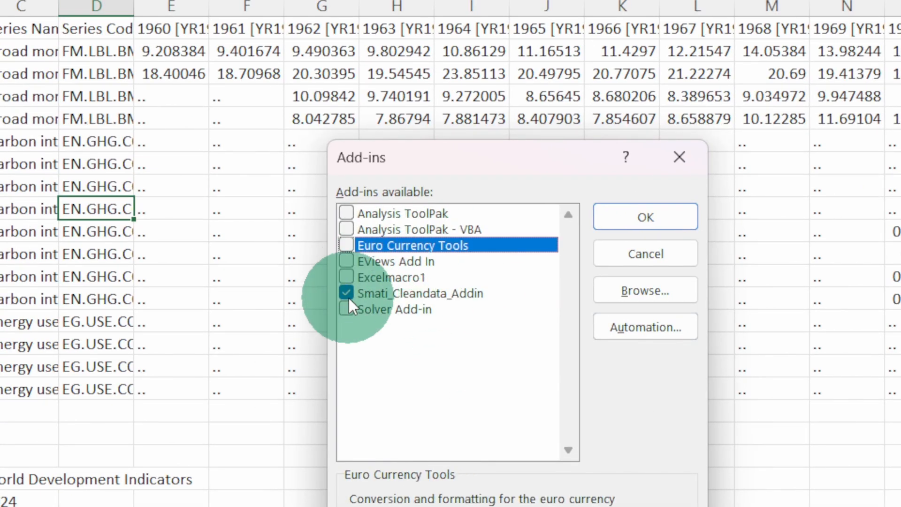
left_click(641, 213)
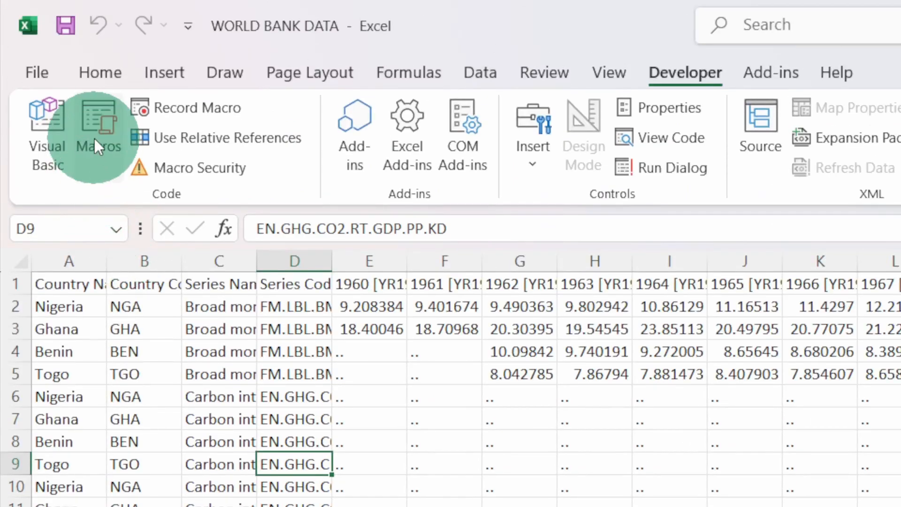
Step: Check the workbook's macros, and list the macros as available commands in the ribbon customization options
left_click(94, 130)
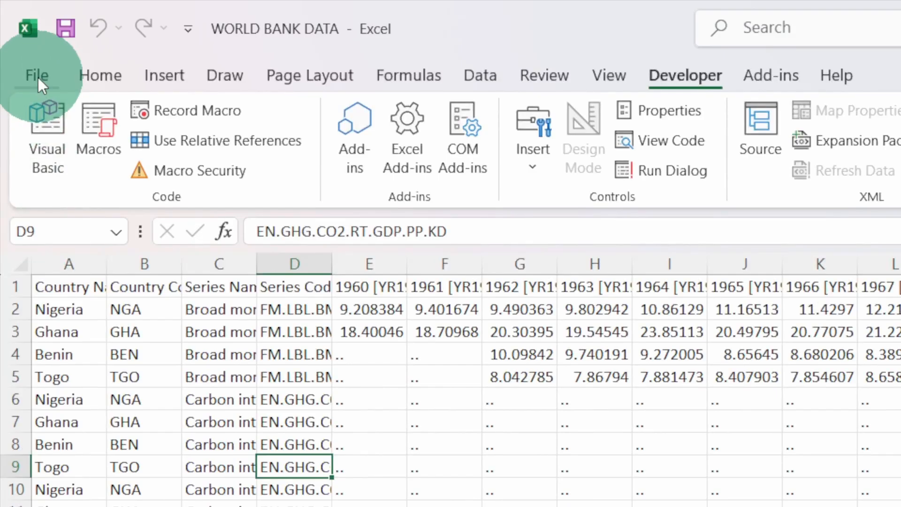
left_click(37, 75)
left_click(89, 427)
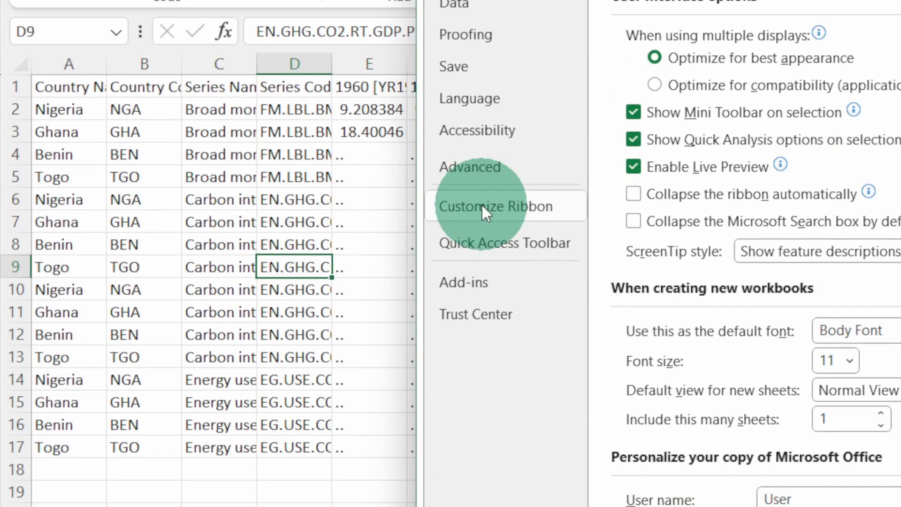
left_click(482, 205)
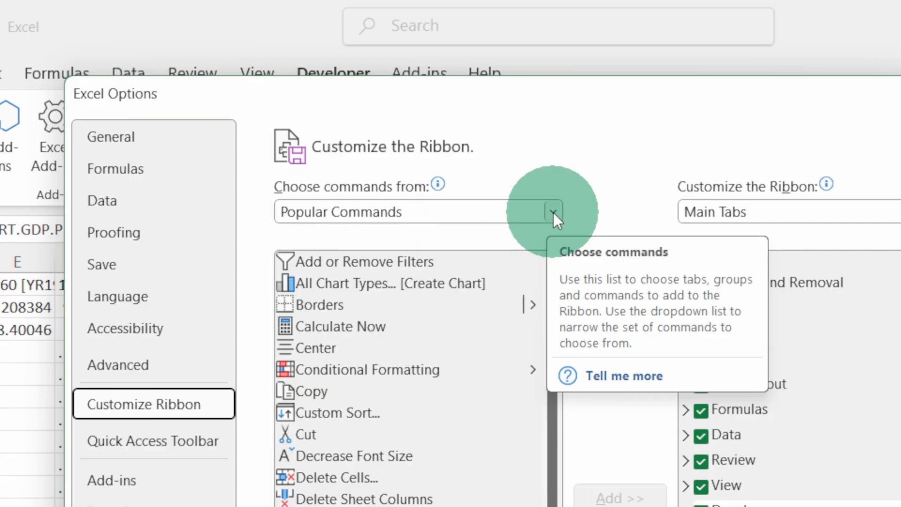
left_click(553, 213)
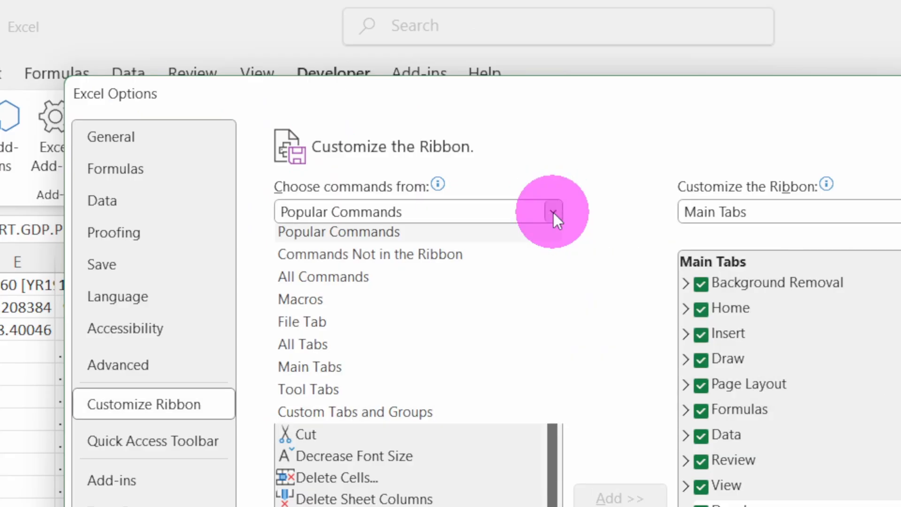
left_click(325, 306)
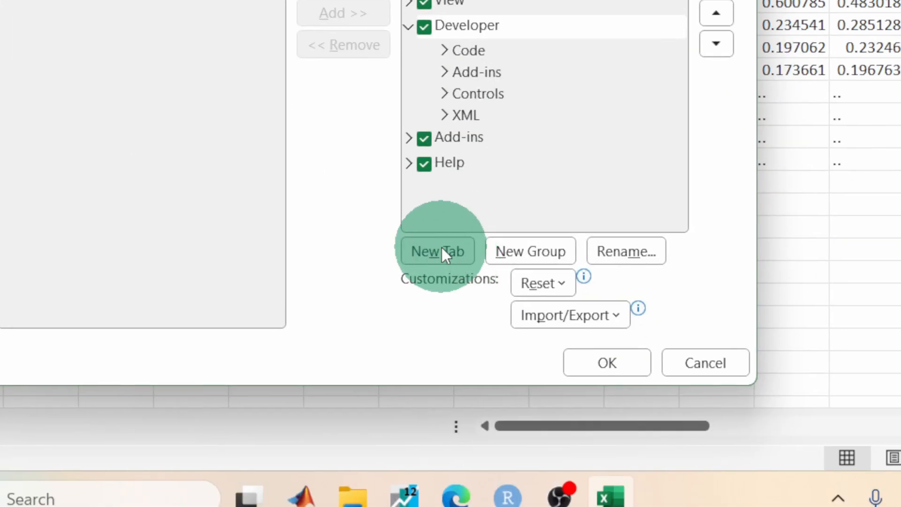
Step: Create a new custom ribbon tab after Developer and name it SMATI
left_click(715, 506)
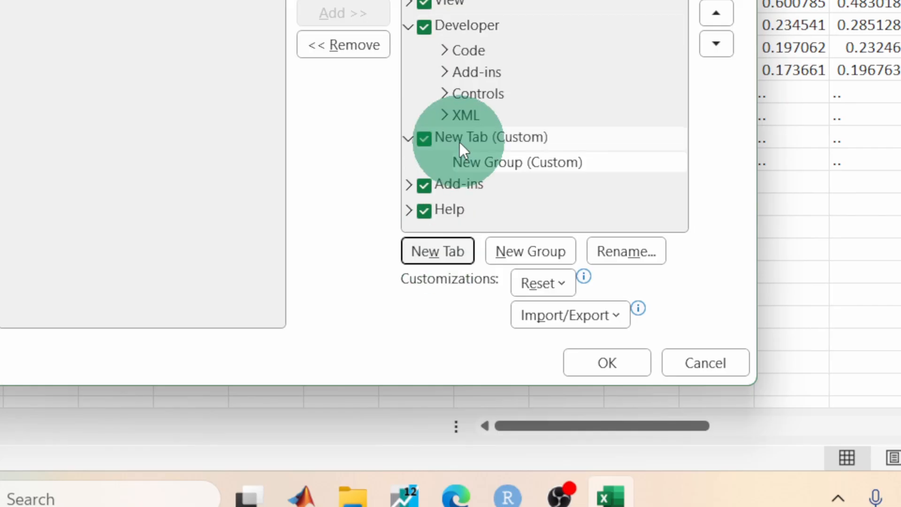
left_click(458, 139)
left_click(623, 252)
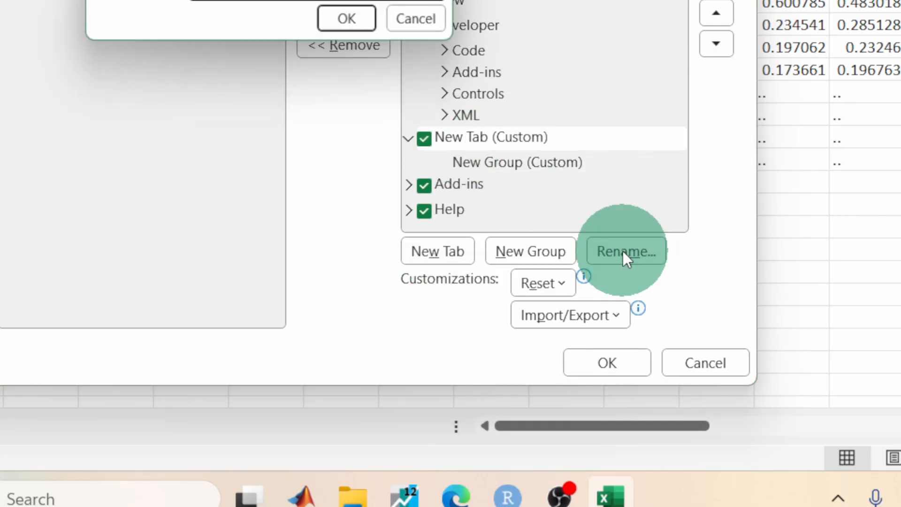
type("SMATI")
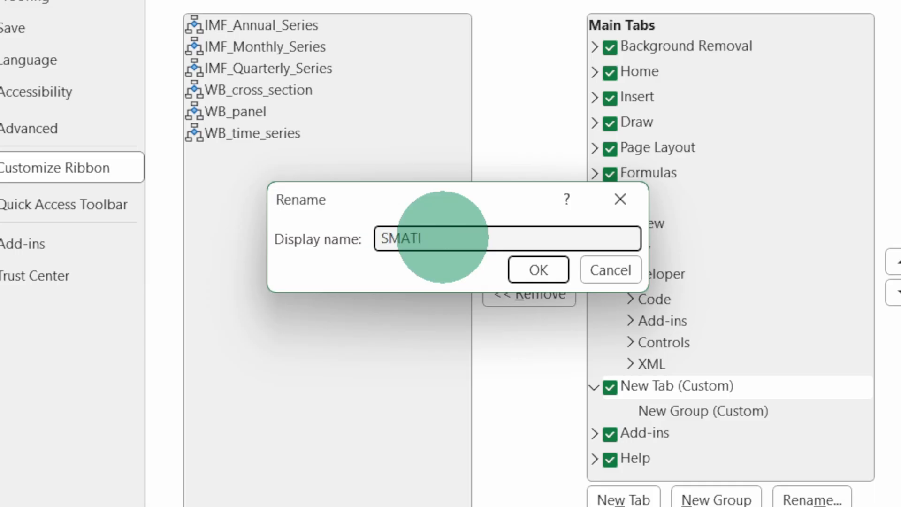
left_click(538, 270)
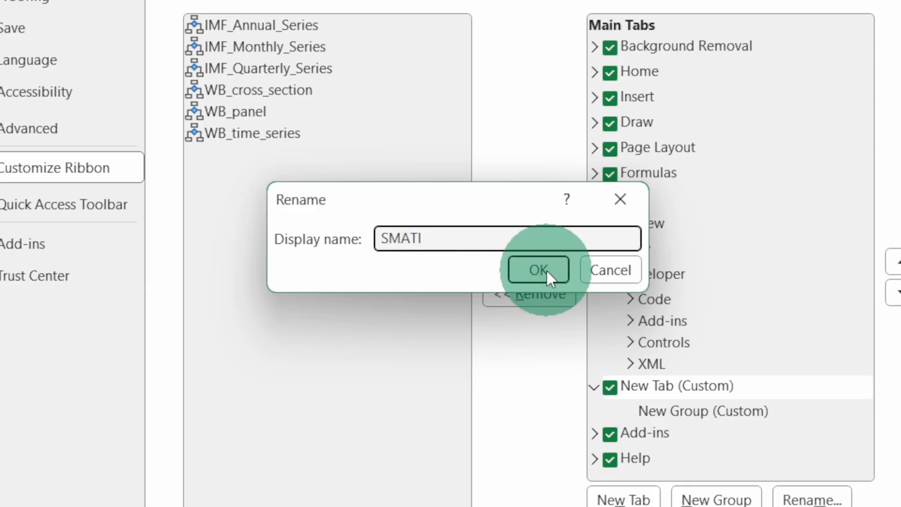
Step: Rename the new group in the SMATI tab as IMF and choose a symbol for it
left_click(650, 407)
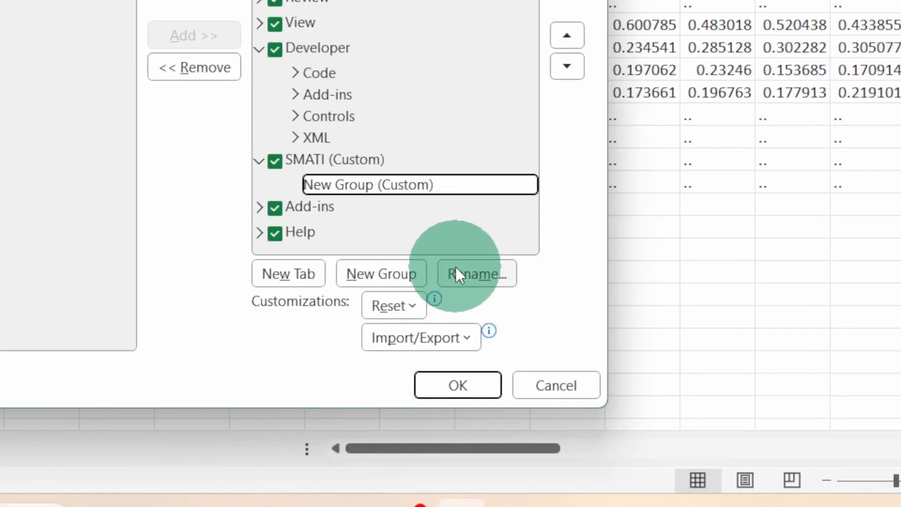
left_click(646, 405)
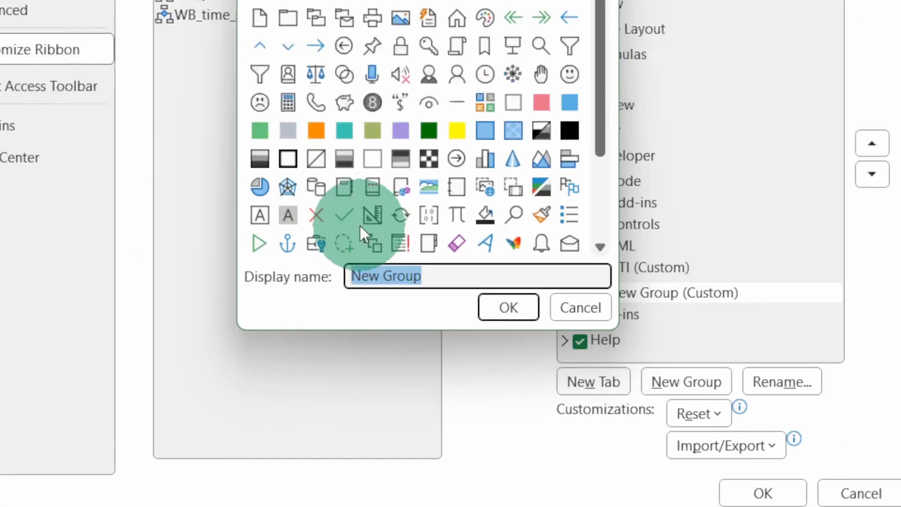
type("IMF")
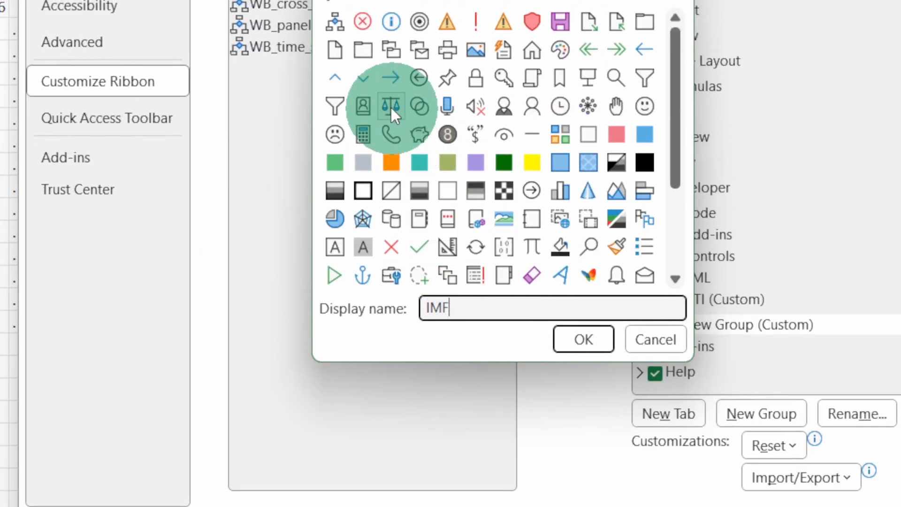
left_click(334, 106)
left_click(581, 334)
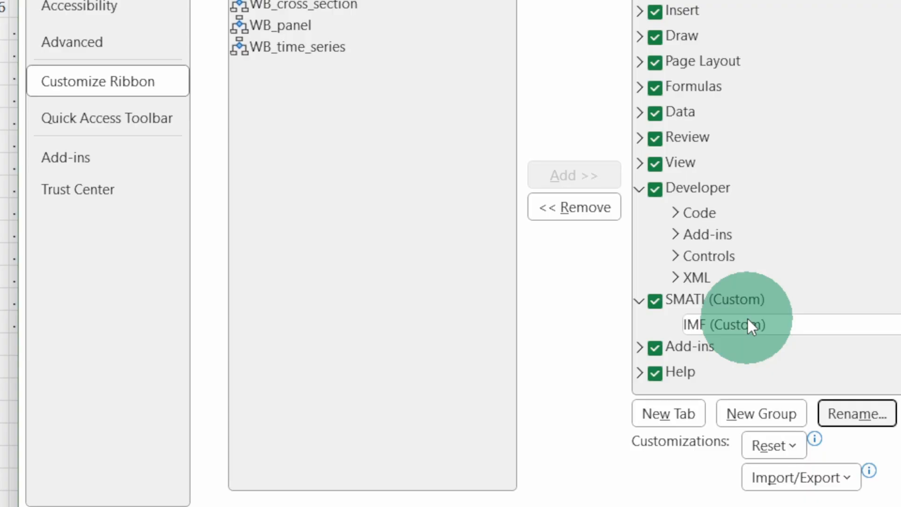
Step: Add a second group to the SMATI tab, named WB with the green check mark symbol
left_click(759, 407)
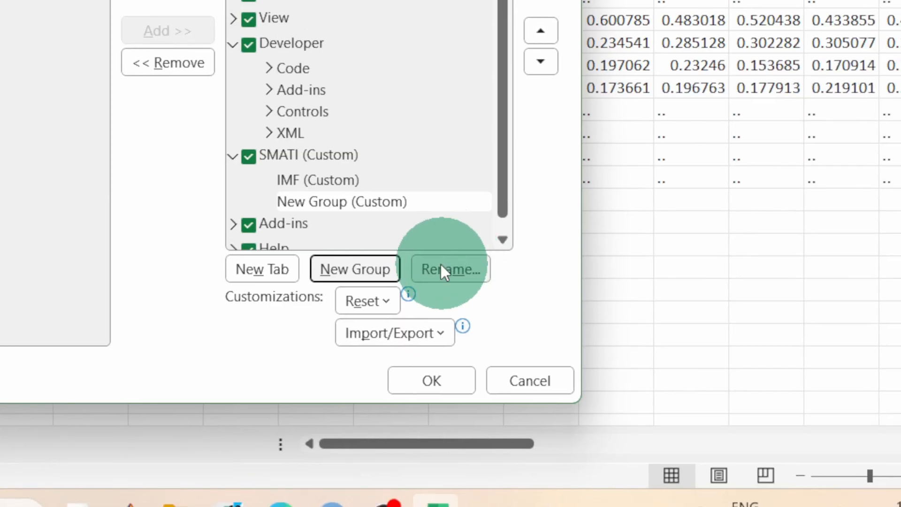
left_click(442, 266)
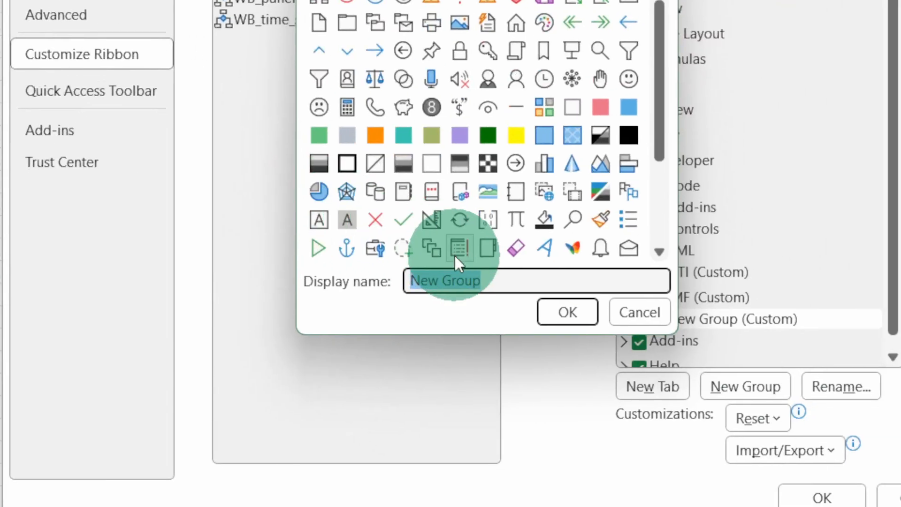
type("WB")
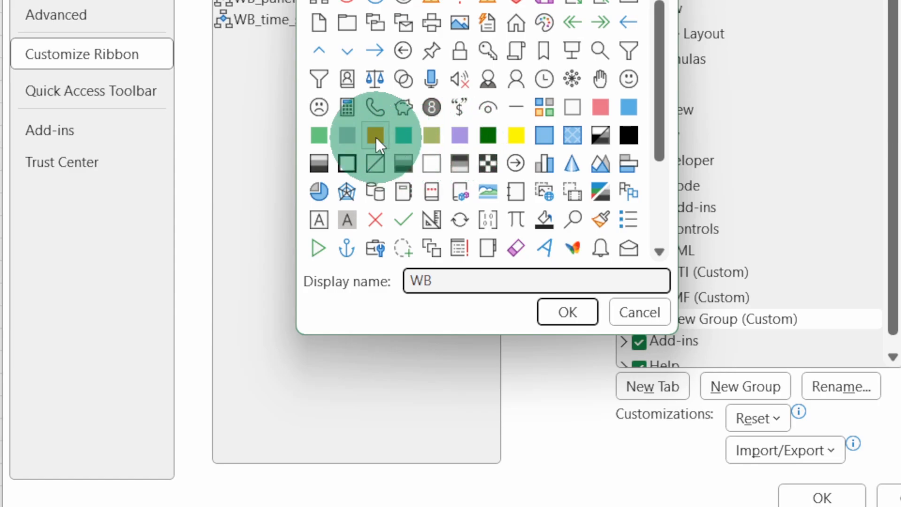
scroll(462, 195, "down", 1)
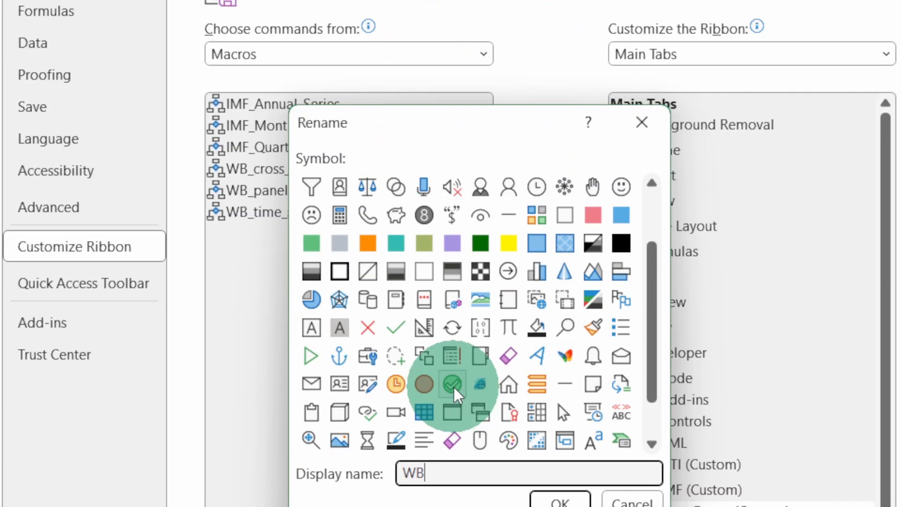
left_click(453, 384)
left_click(560, 501)
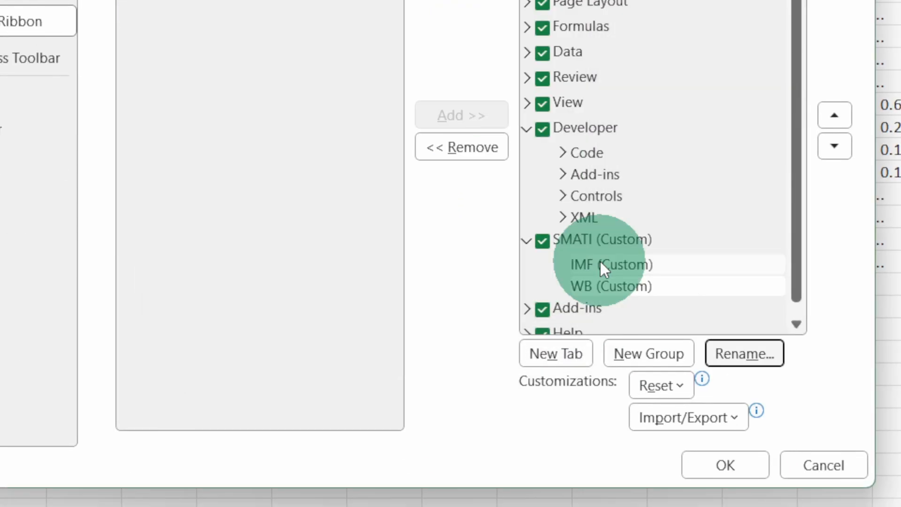
Step: Add the IMF_Annual_Series macro to the IMF group of the SMATI tab
left_click(601, 261)
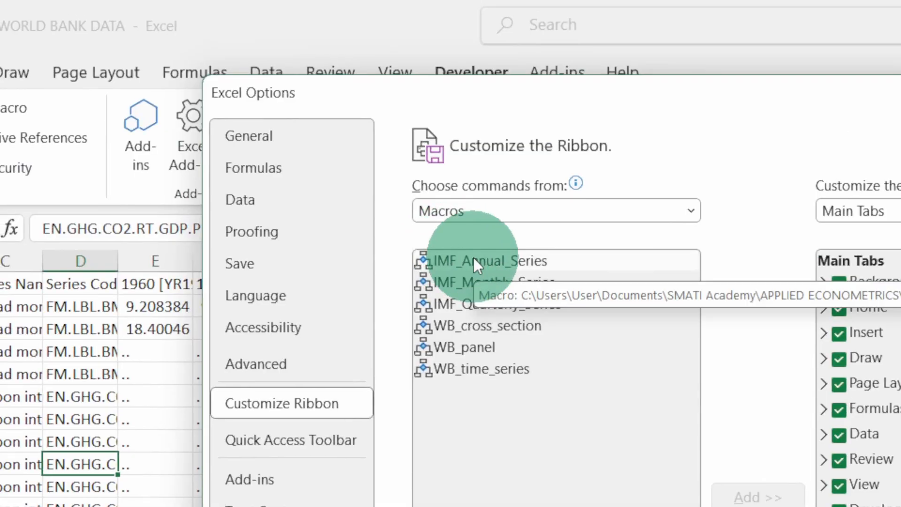
left_click(474, 261)
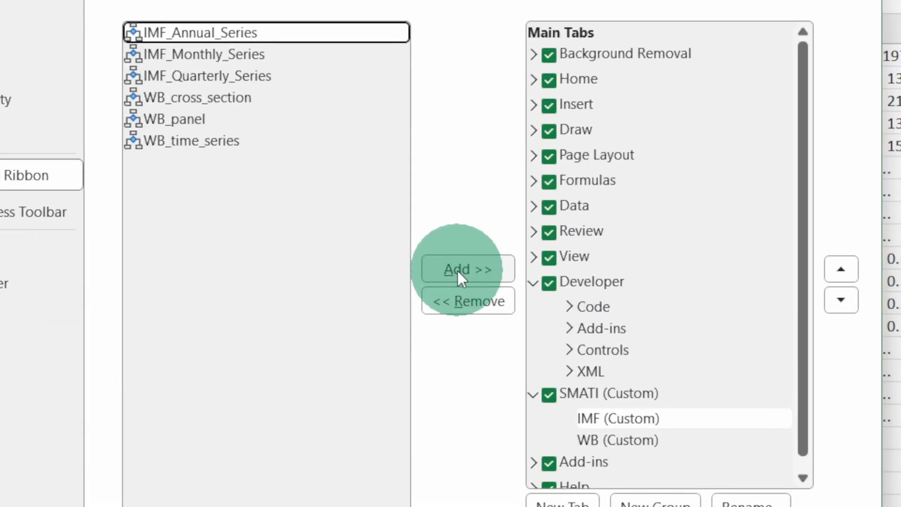
left_click(747, 500)
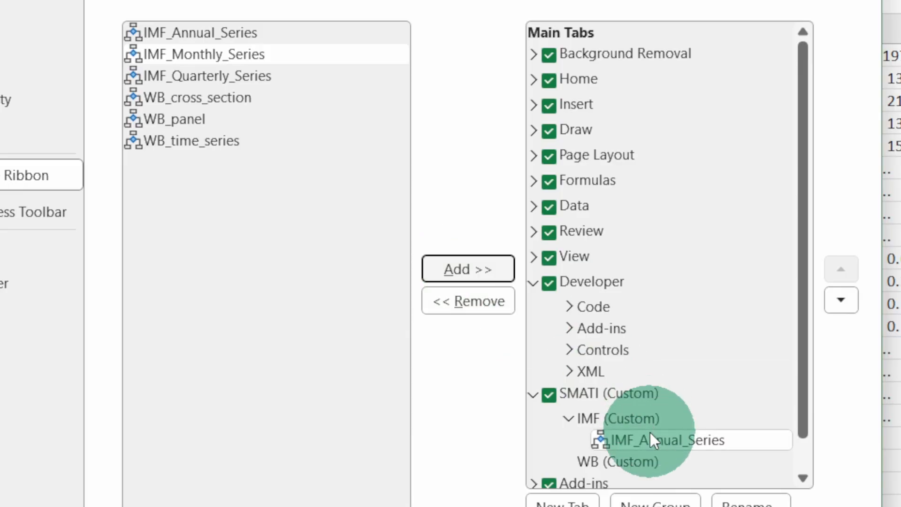
Step: Add IMF_Monthly_Series and IMF_Quarterly_Series to the IMF group, and WB_cross_section, WB_panel and WB_time_series to the WB group
left_click(452, 268)
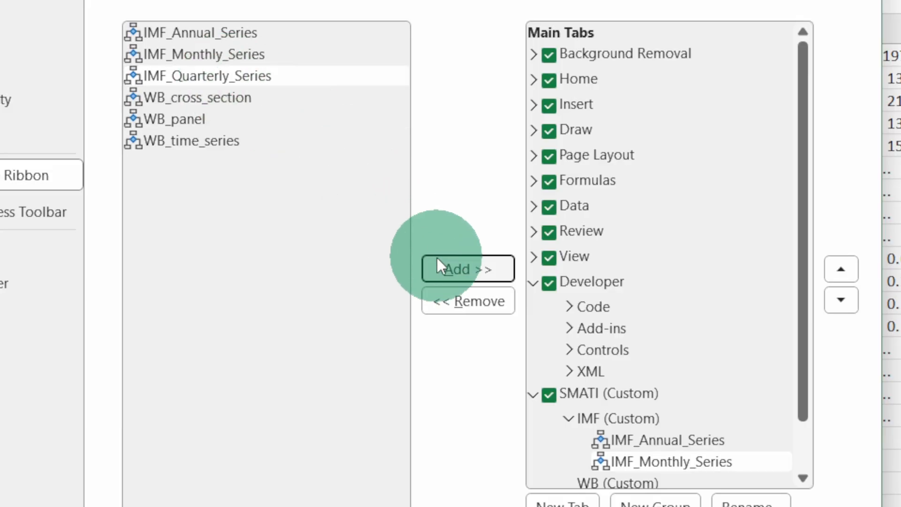
left_click(447, 266)
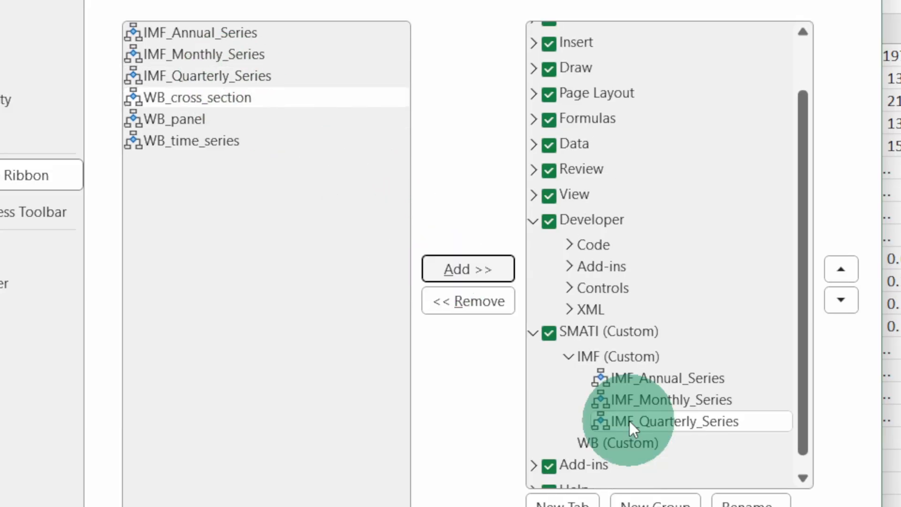
left_click(602, 442)
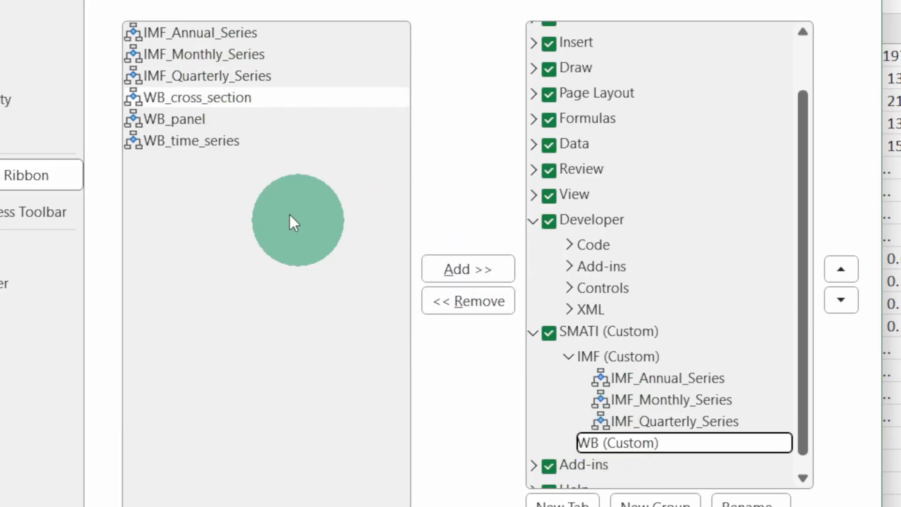
left_click(467, 268)
left_click(262, 119)
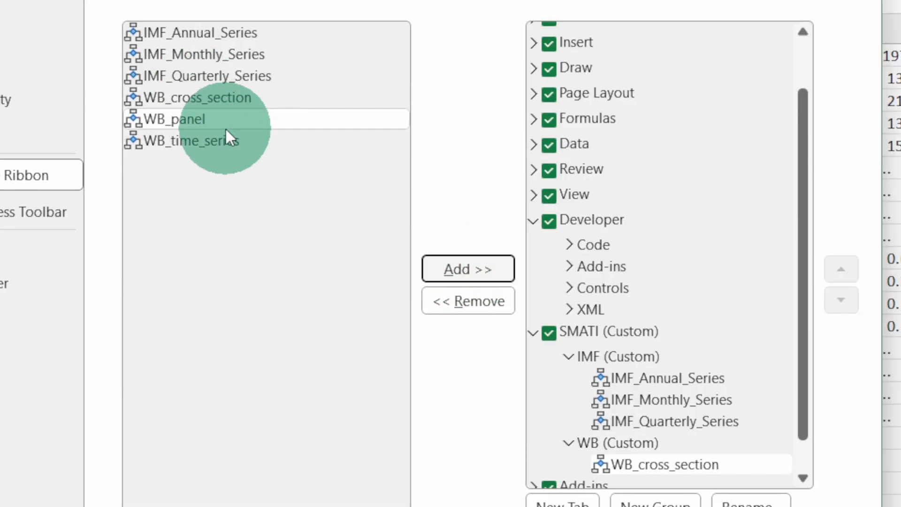
left_click(443, 264)
left_click(188, 147)
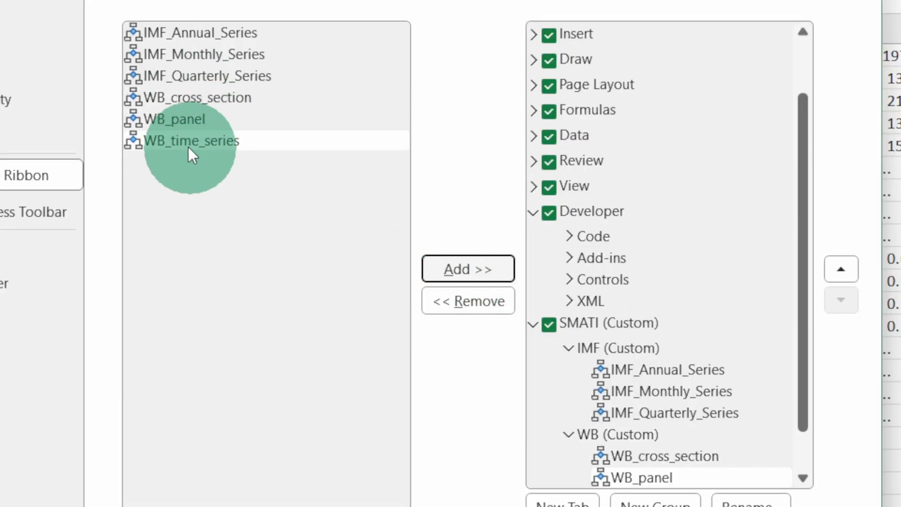
left_click(466, 263)
Step: Change the symbol of IMF_Annual_Series in the IMF group to the concentric-circles target, keeping its display name
left_click(638, 346)
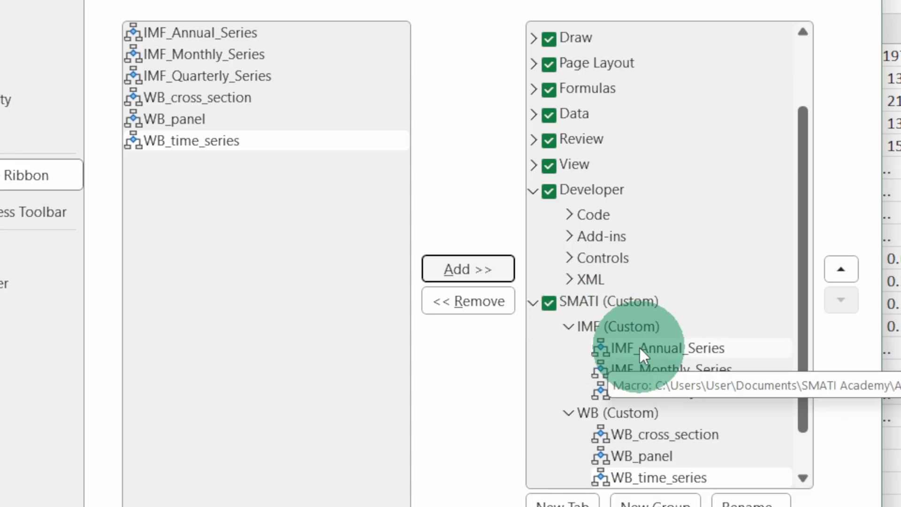
left_click(640, 348)
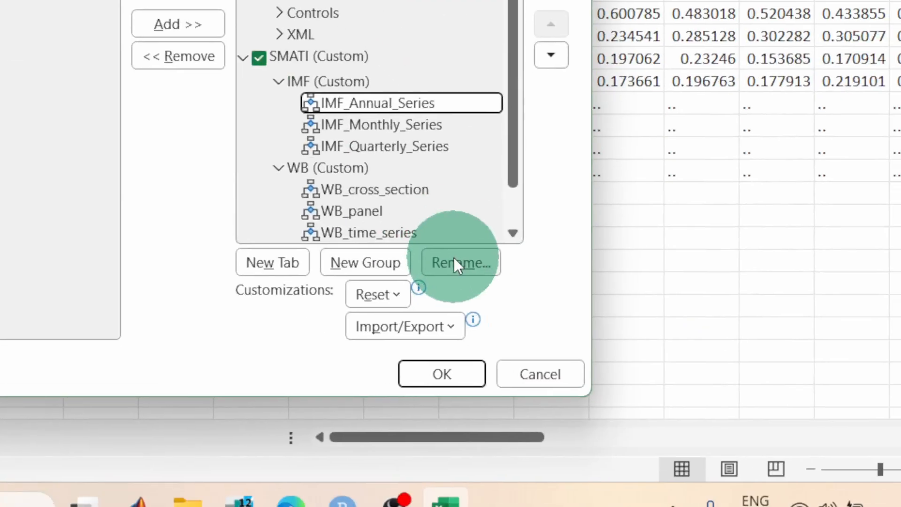
left_click(744, 505)
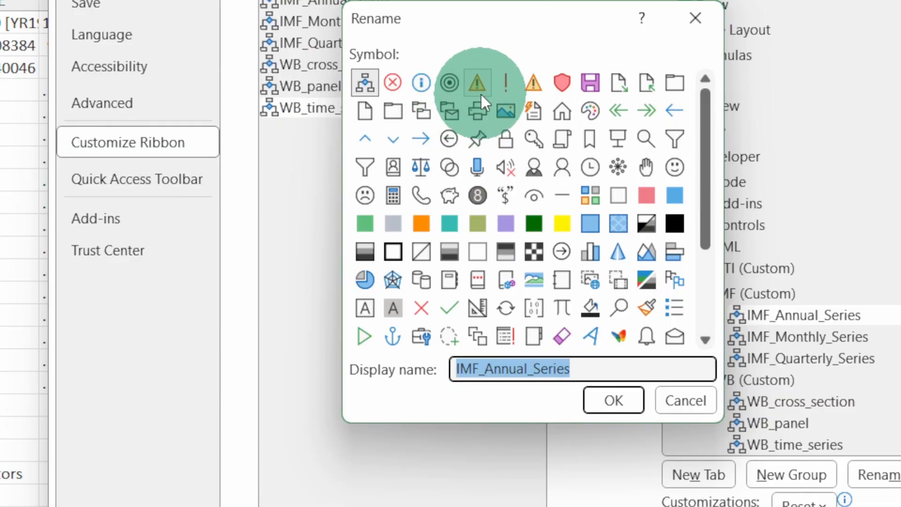
left_click(447, 81)
left_click(601, 393)
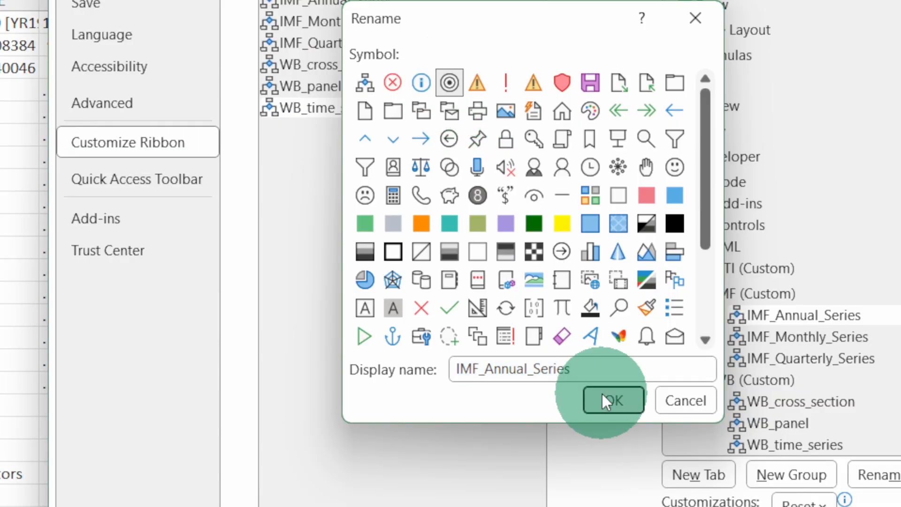
Step: Give IMF_Monthly_Series and IMF_Quarterly_Series in the IMF group the same concentric-circles target symbol
left_click(759, 336)
left_click(875, 474)
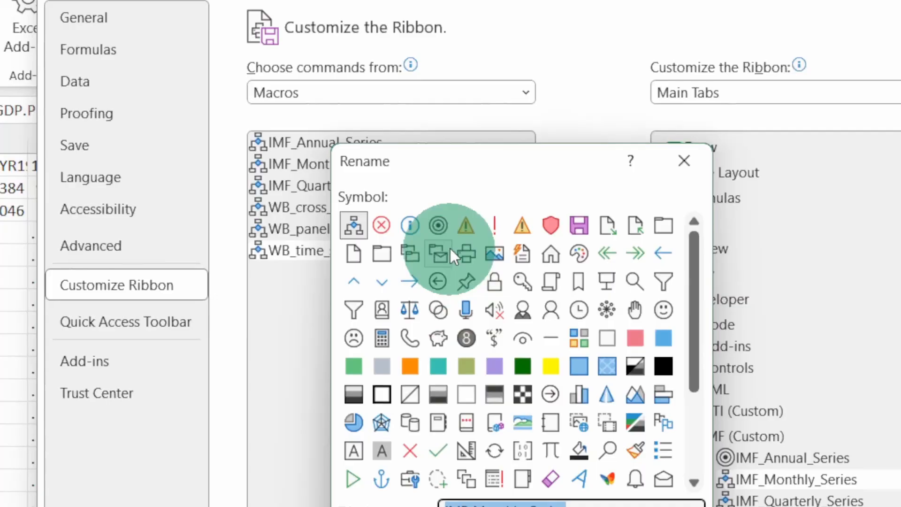
left_click(444, 249)
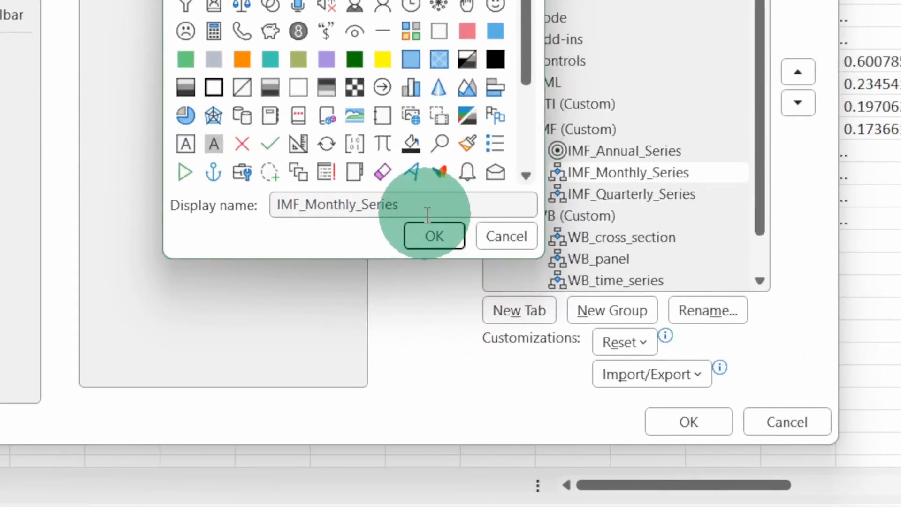
left_click(432, 234)
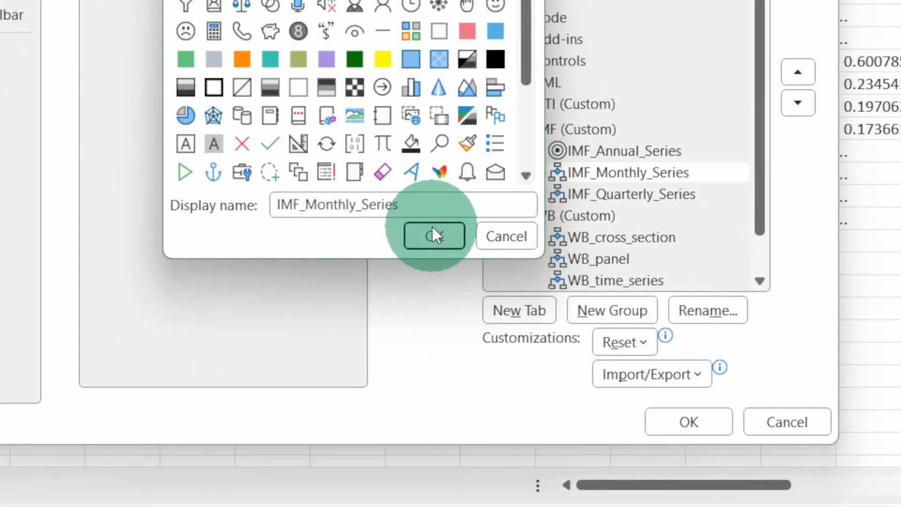
Step: Give WB_cross_section, WB_panel and WB_time_series the clock symbol and apply the ribbon customization
left_click(617, 254)
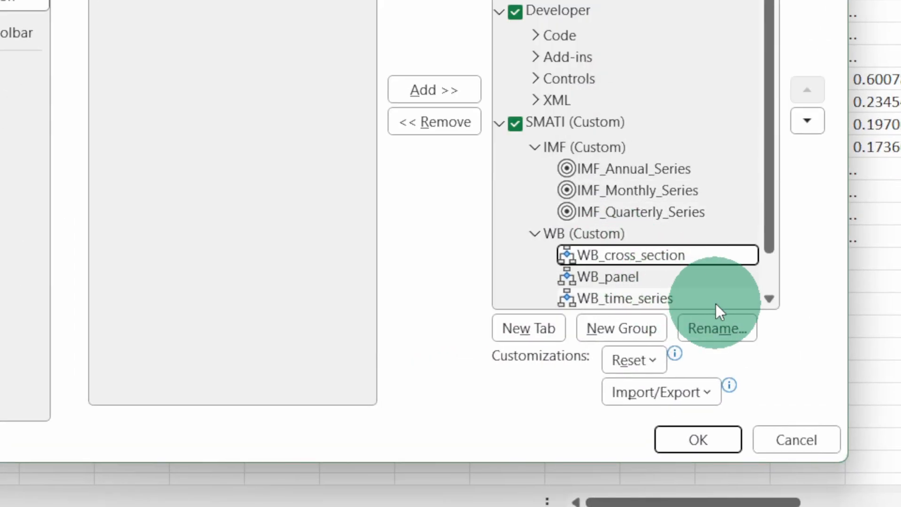
left_click(706, 334)
left_click(587, 292)
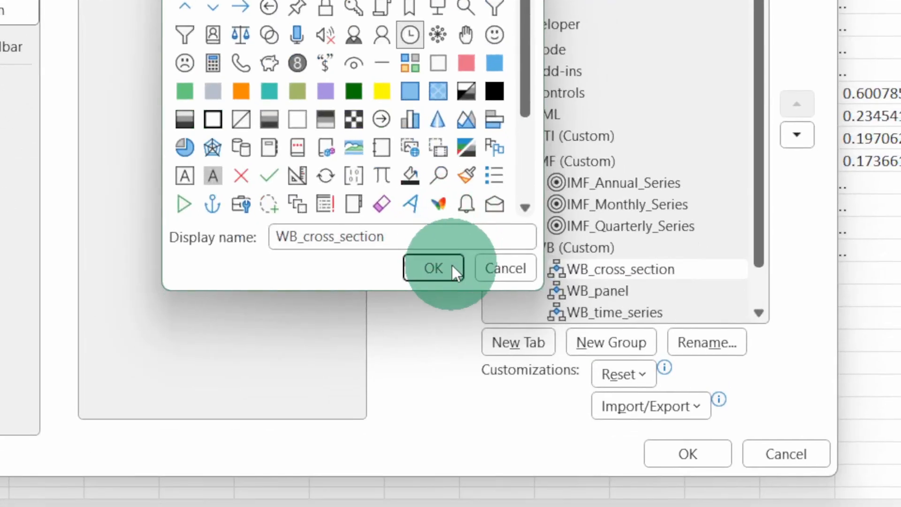
left_click(459, 287)
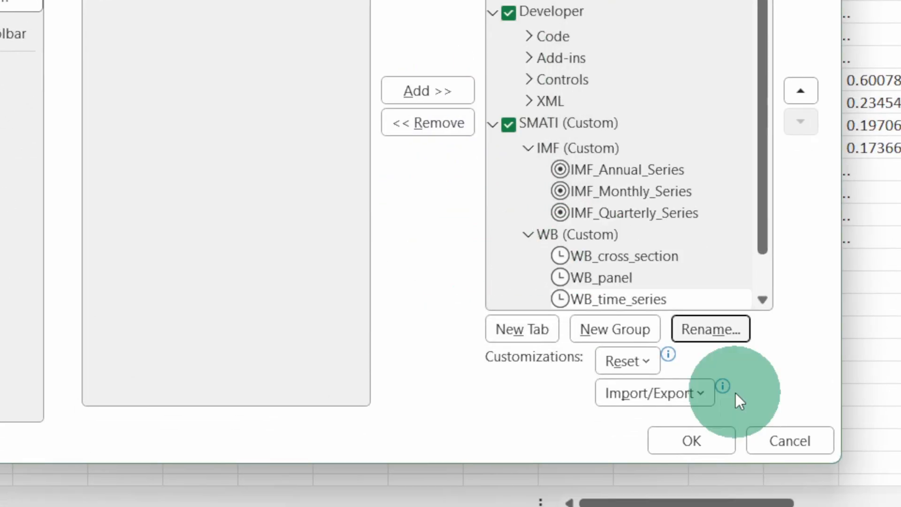
left_click(699, 438)
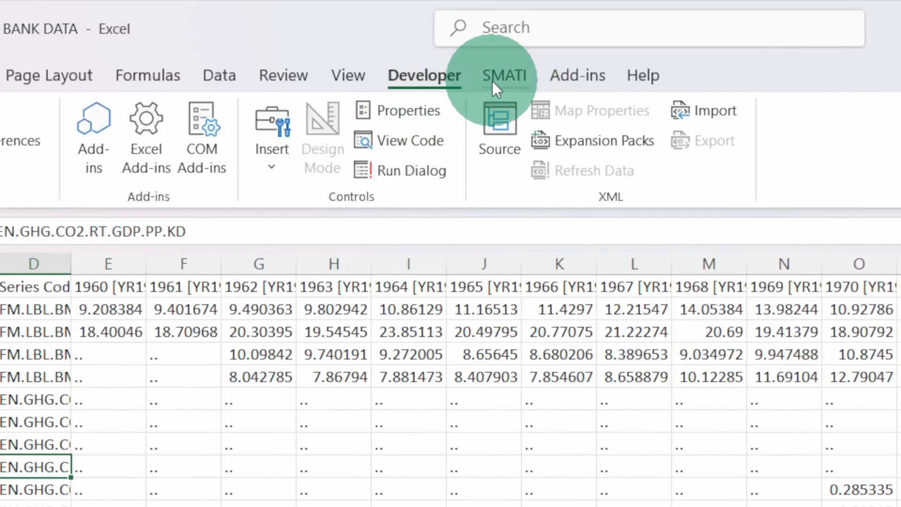
Step: Run the WB_cross_section macro from the SMATI tab for the year 1990 and open the CROSS SECTION DATA sheet
left_click(500, 75)
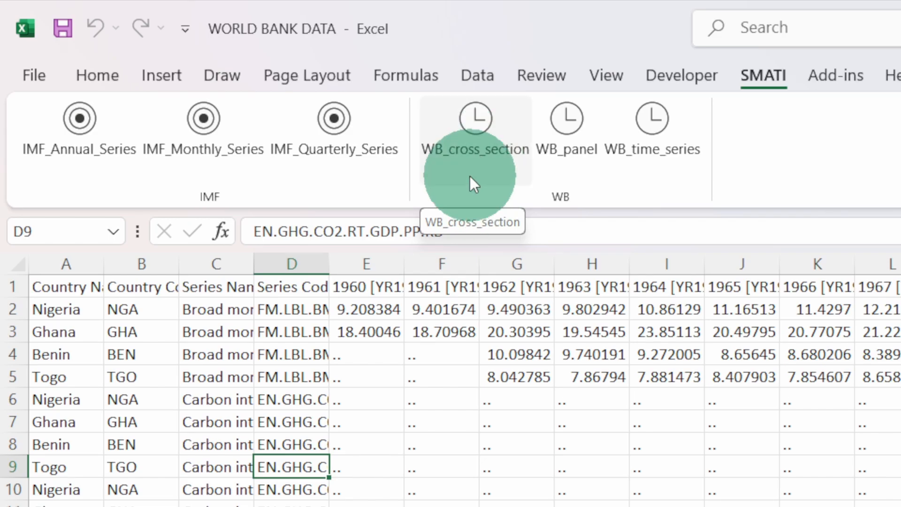
left_click(475, 122)
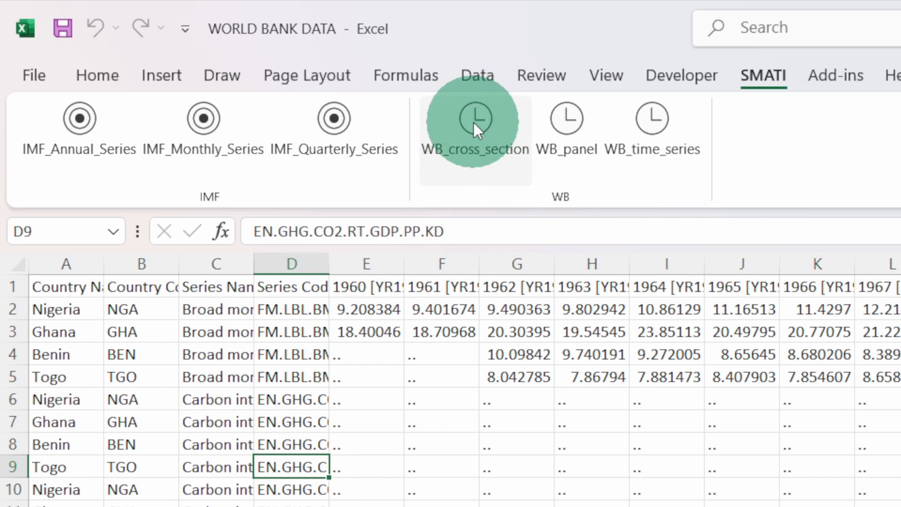
left_click(485, 145)
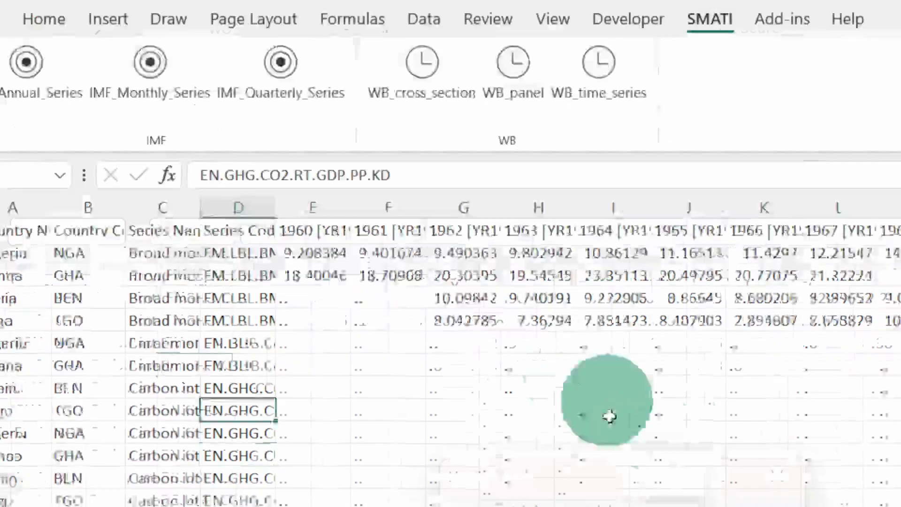
type("1990")
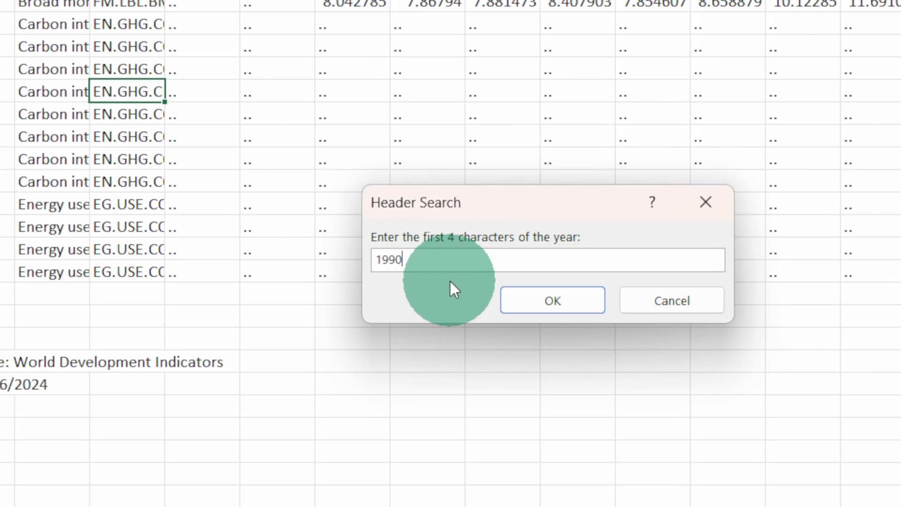
left_click(539, 305)
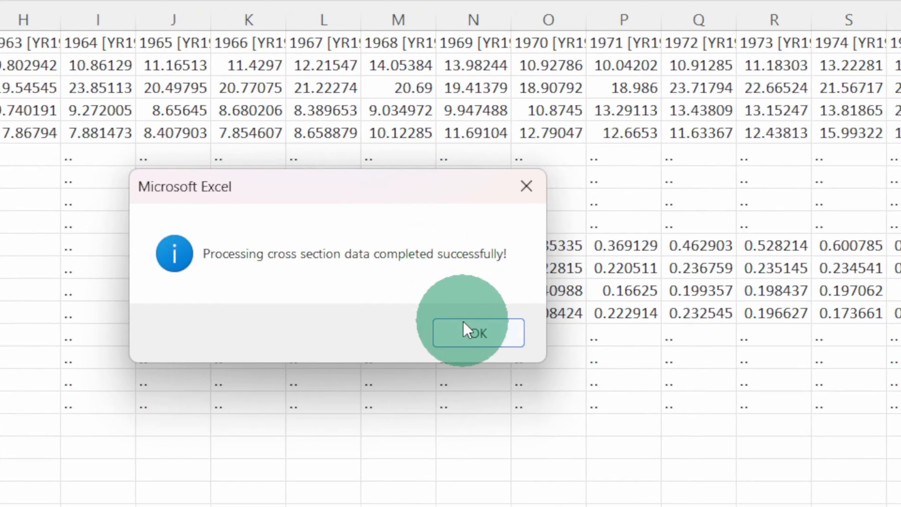
left_click(882, 202)
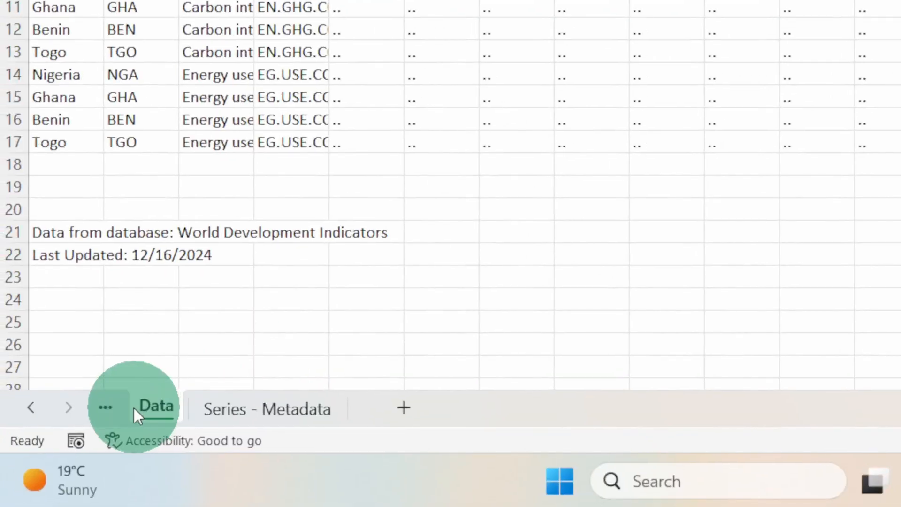
left_click(117, 409)
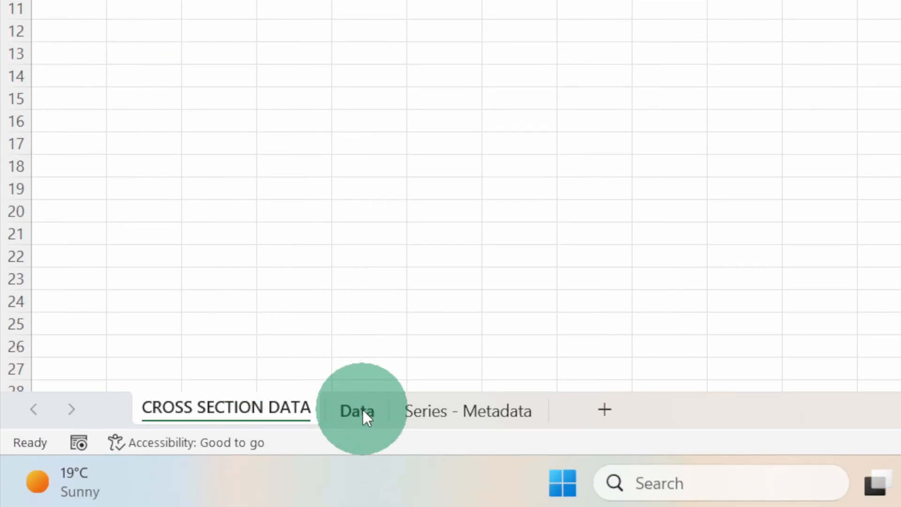
Step: Return to the Data sheet and run the WB_time_series macro on the World Bank data
left_click(362, 409)
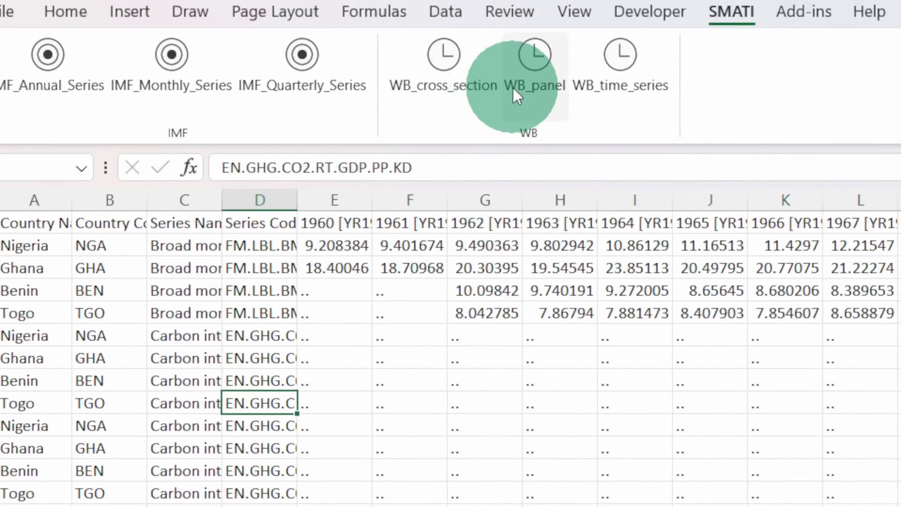
left_click(624, 66)
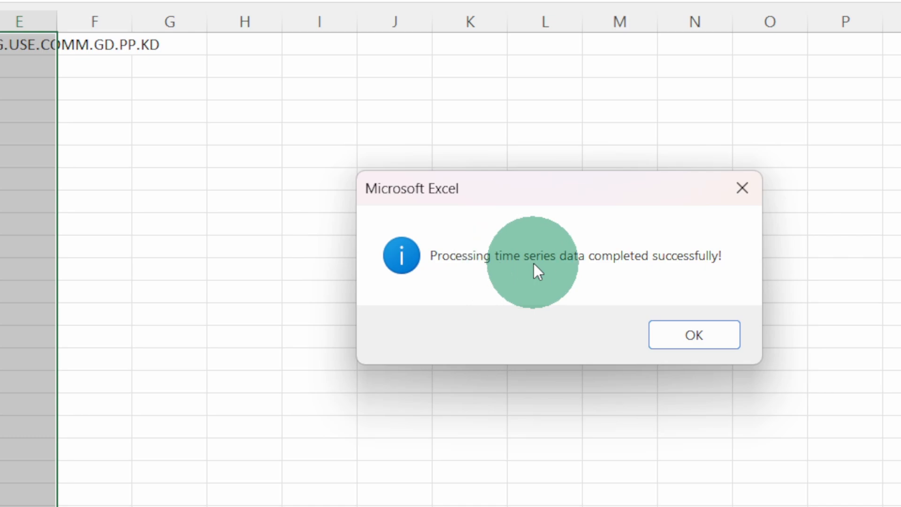
left_click(684, 332)
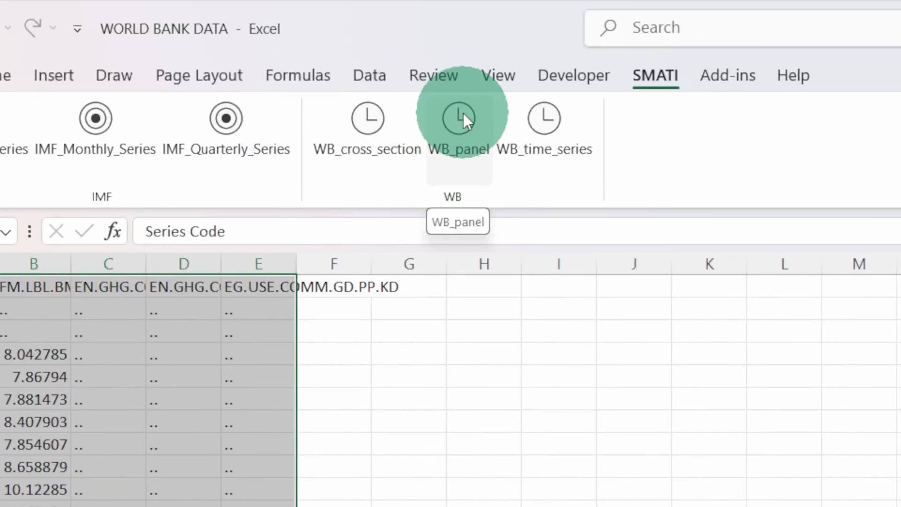
Step: Run the WB_panel macro on the World Bank data and open the PANEL DATA sheet
left_click(463, 114)
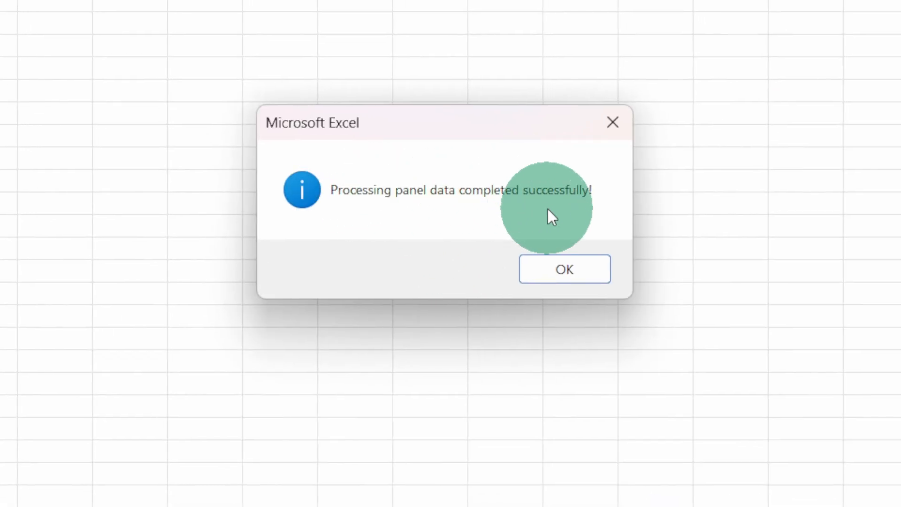
left_click(572, 268)
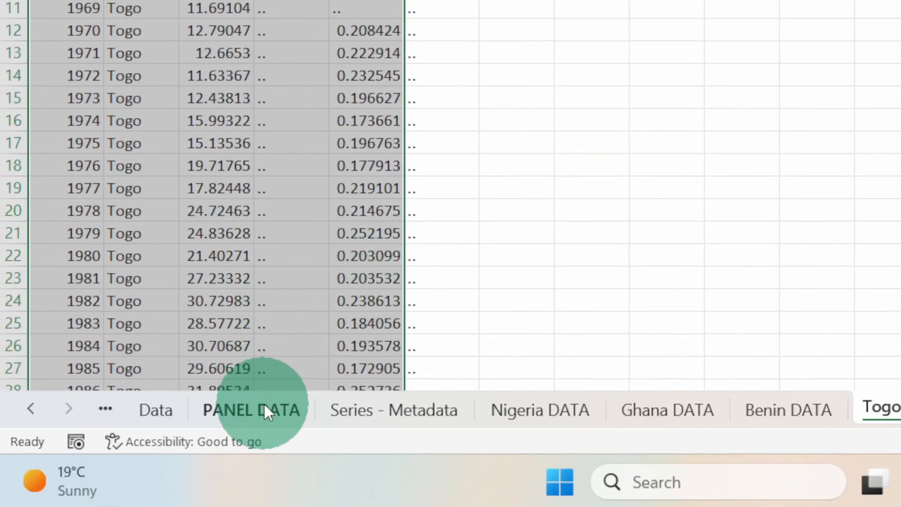
left_click(225, 429)
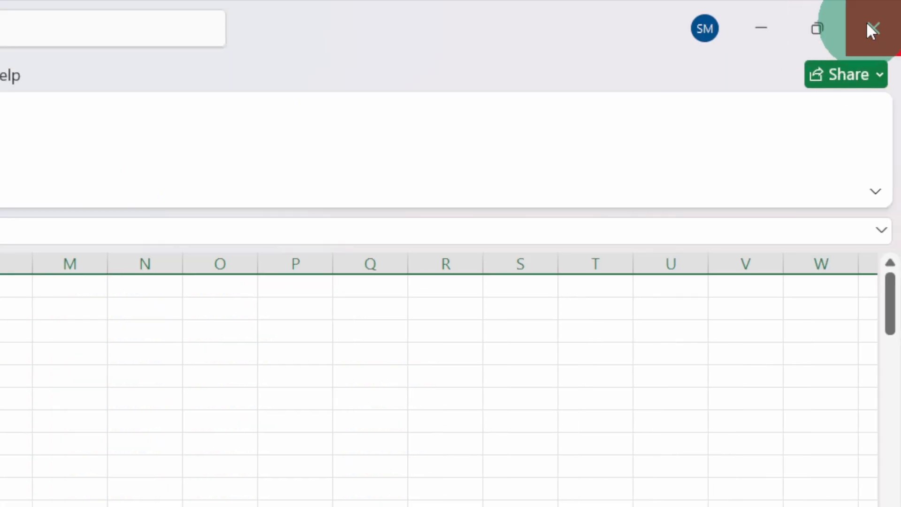
Step: Close the WORLD BANK DATA workbook without saving and open the IMF DATA workbook from the APPLIED ECONOMETRICS folder
left_click(867, 26)
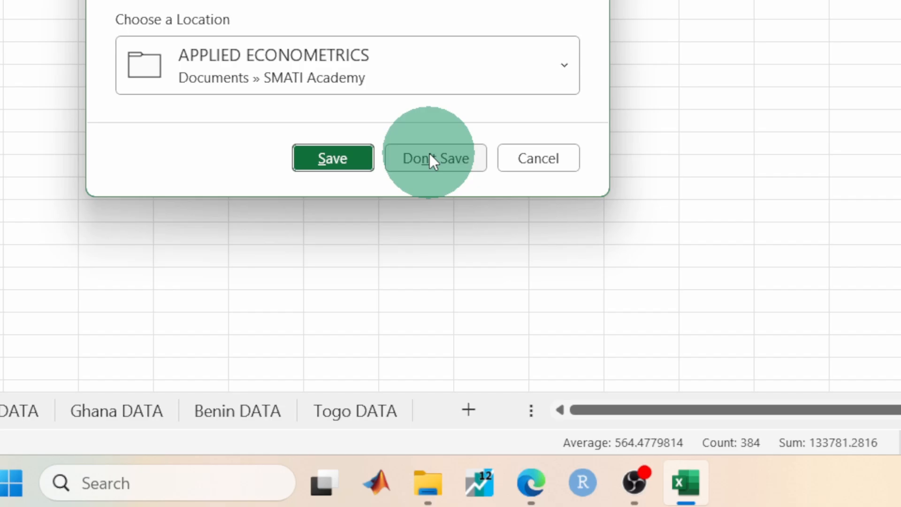
left_click(430, 158)
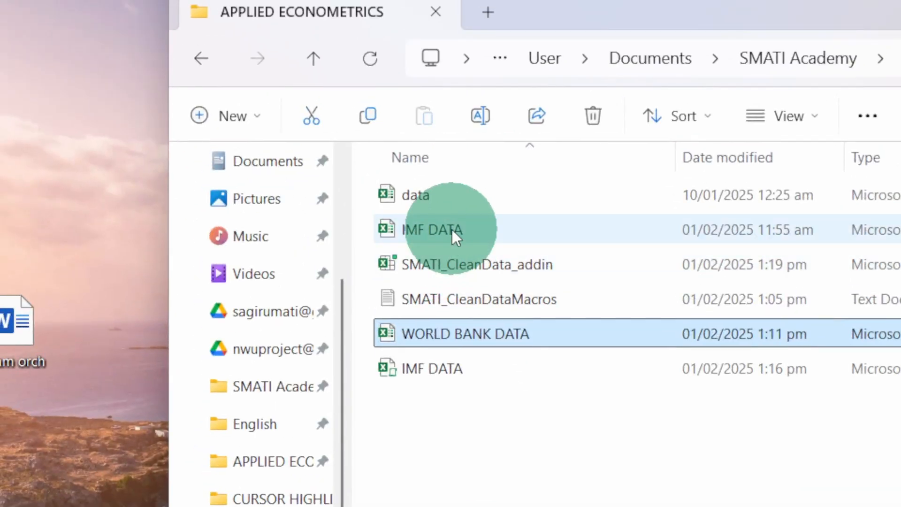
double_click(452, 229)
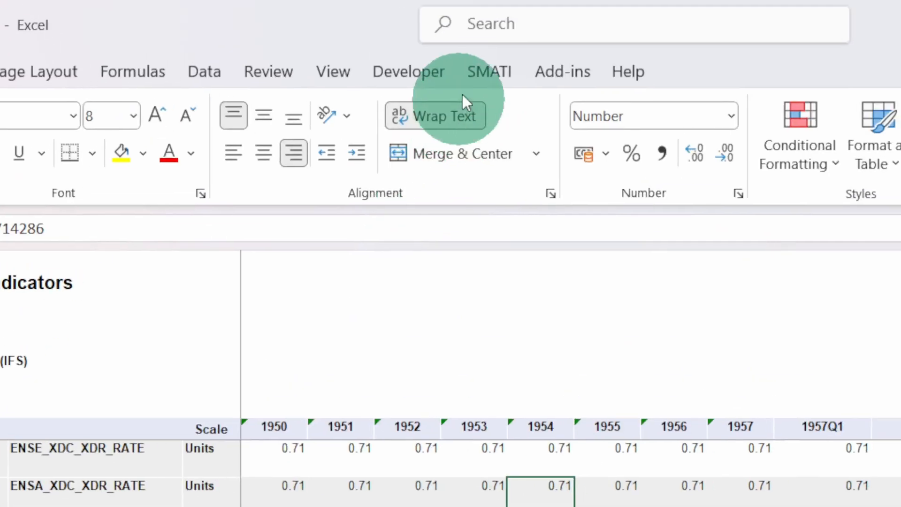
Step: Run the IMF_Annual_Series macro from the SMATI tab on the exchange rate data
left_click(486, 72)
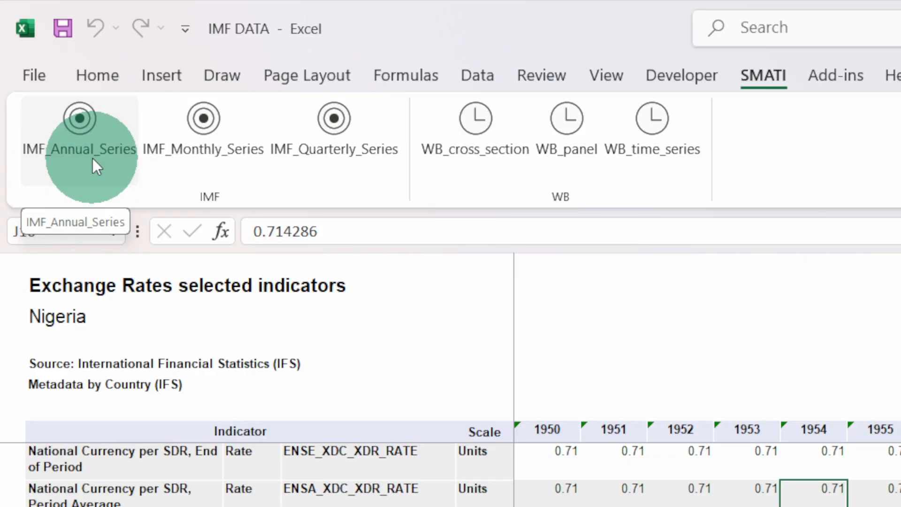
left_click(92, 137)
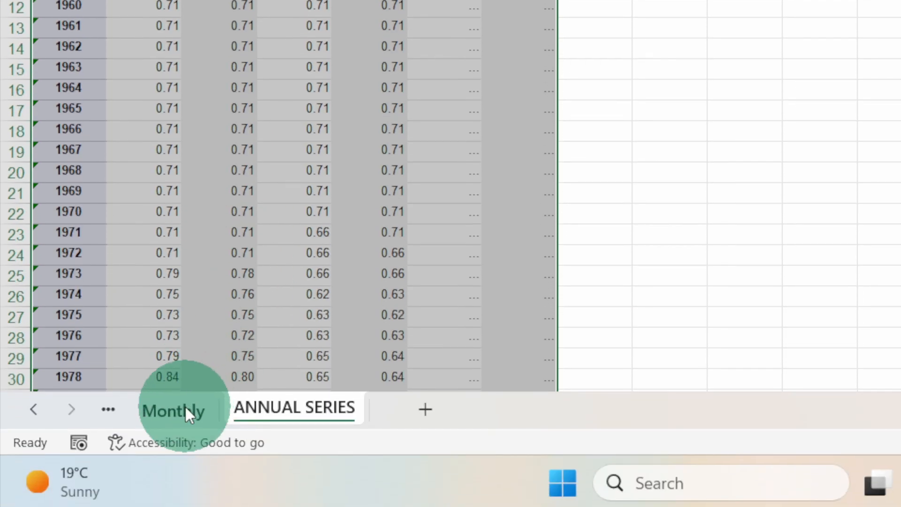
Step: Run the IMF_Monthly_Series and IMF_Quarterly_Series macros, returning to the Monthly sheet before each run
left_click(187, 409)
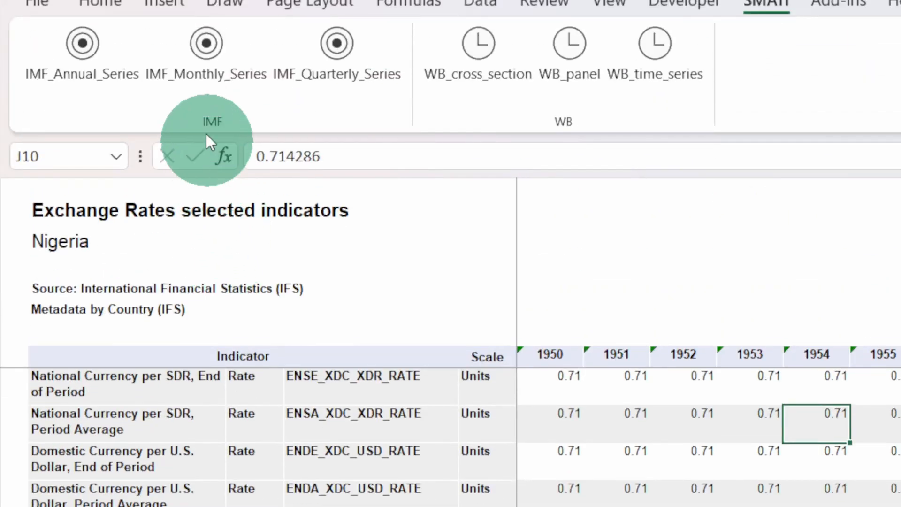
left_click(201, 49)
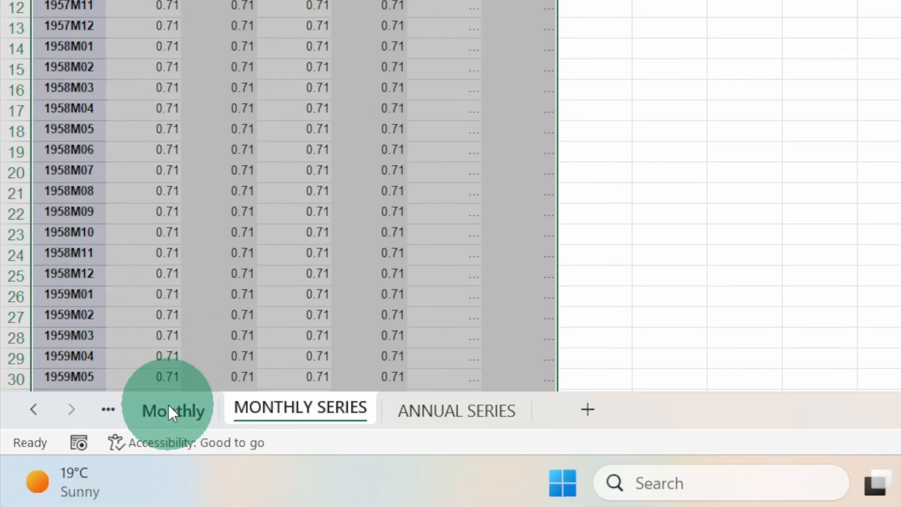
left_click(170, 409)
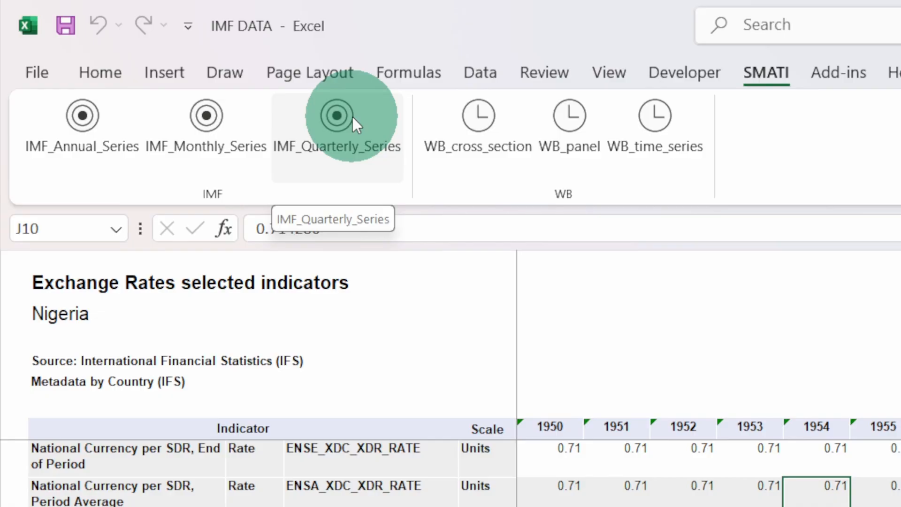
left_click(353, 117)
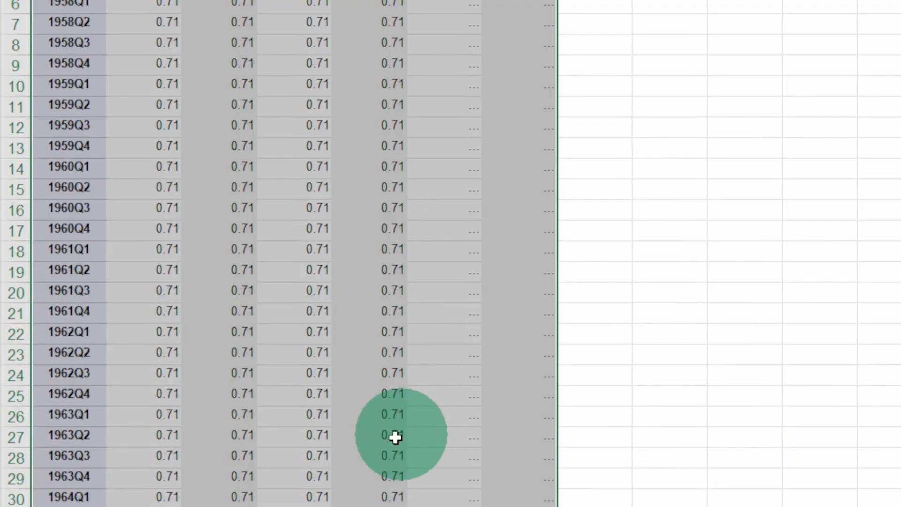